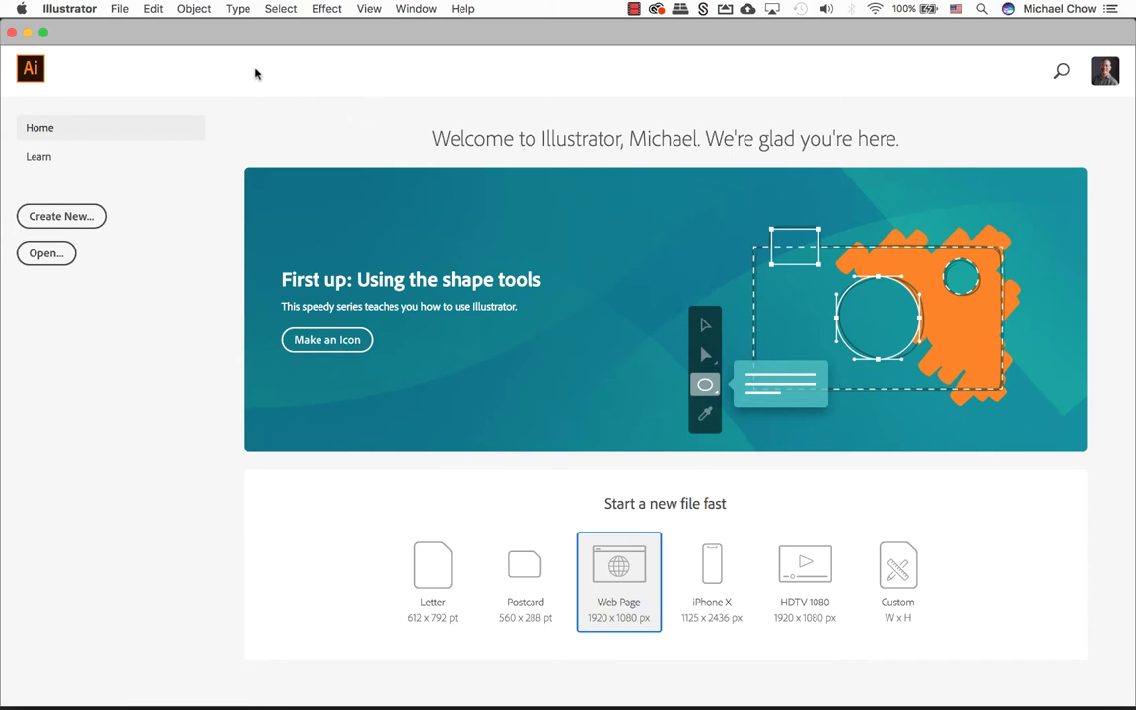
- Create a new document from the Web-Large 1920 × 1080 px preset
click(120, 9)
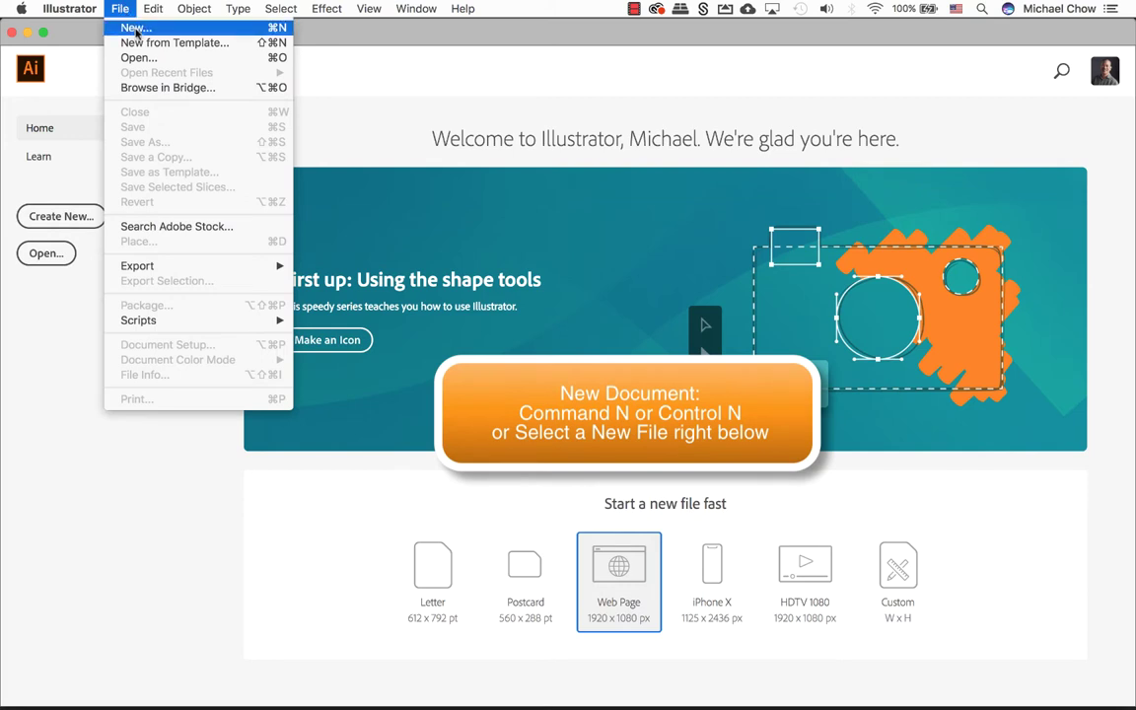
click(136, 29)
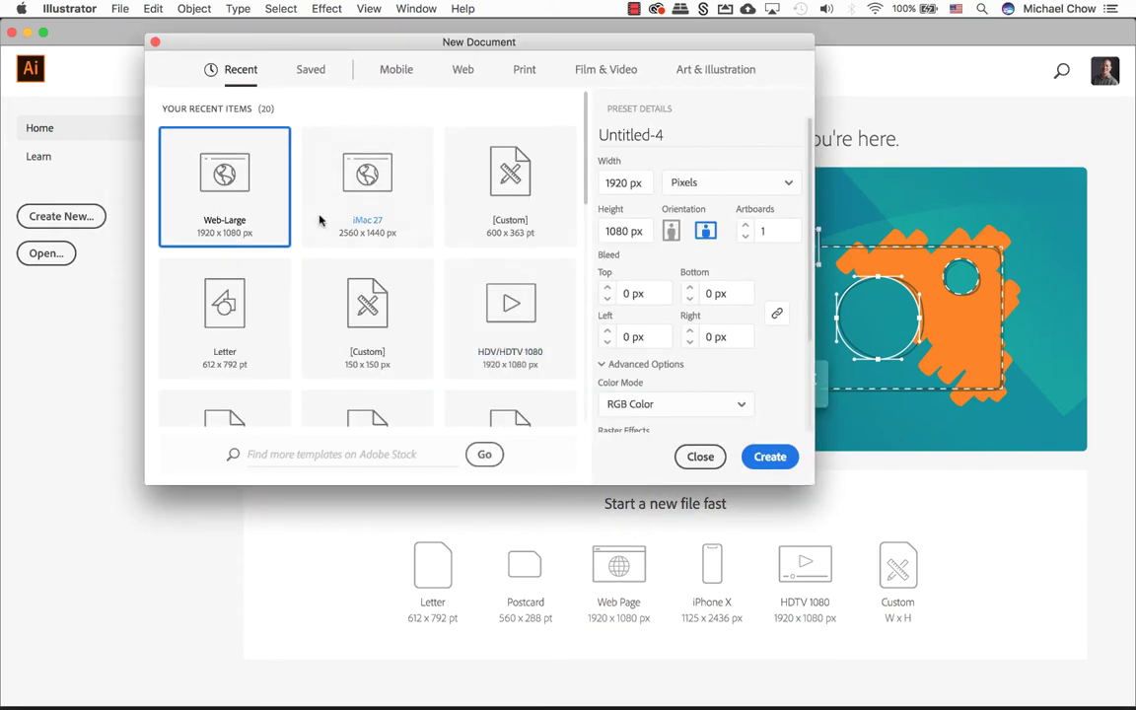
click(770, 456)
key(t)
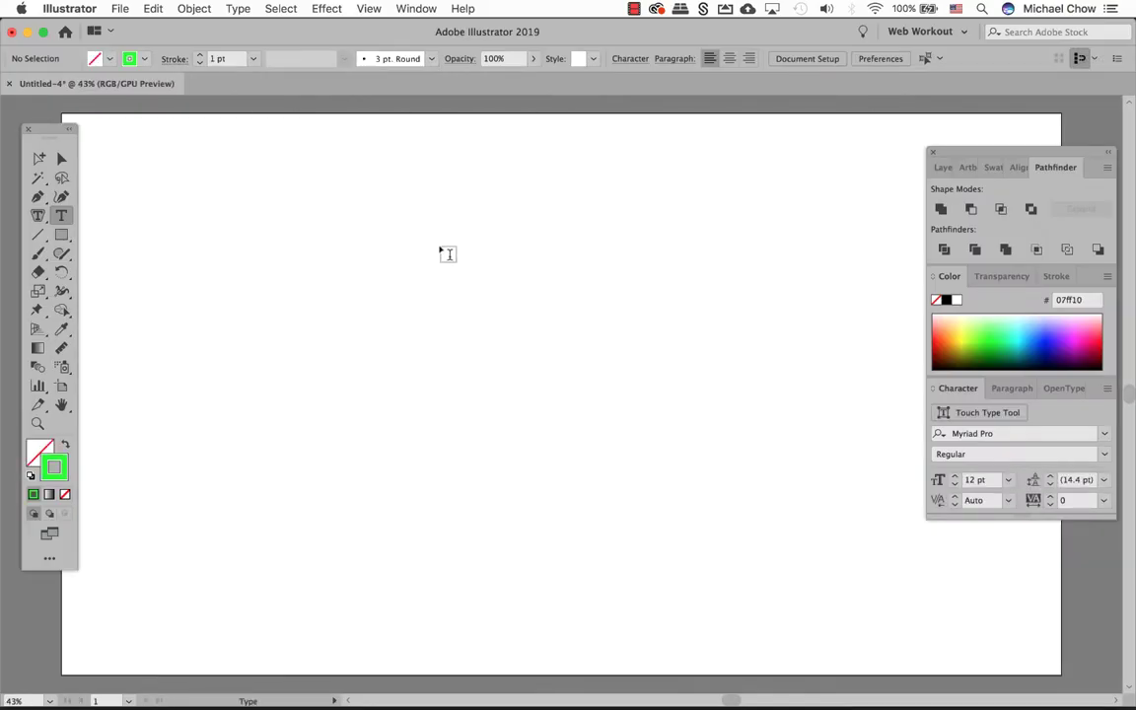
- Place Microsoft_logo.png from the Desktop onto the artboard at full size
click(116, 8)
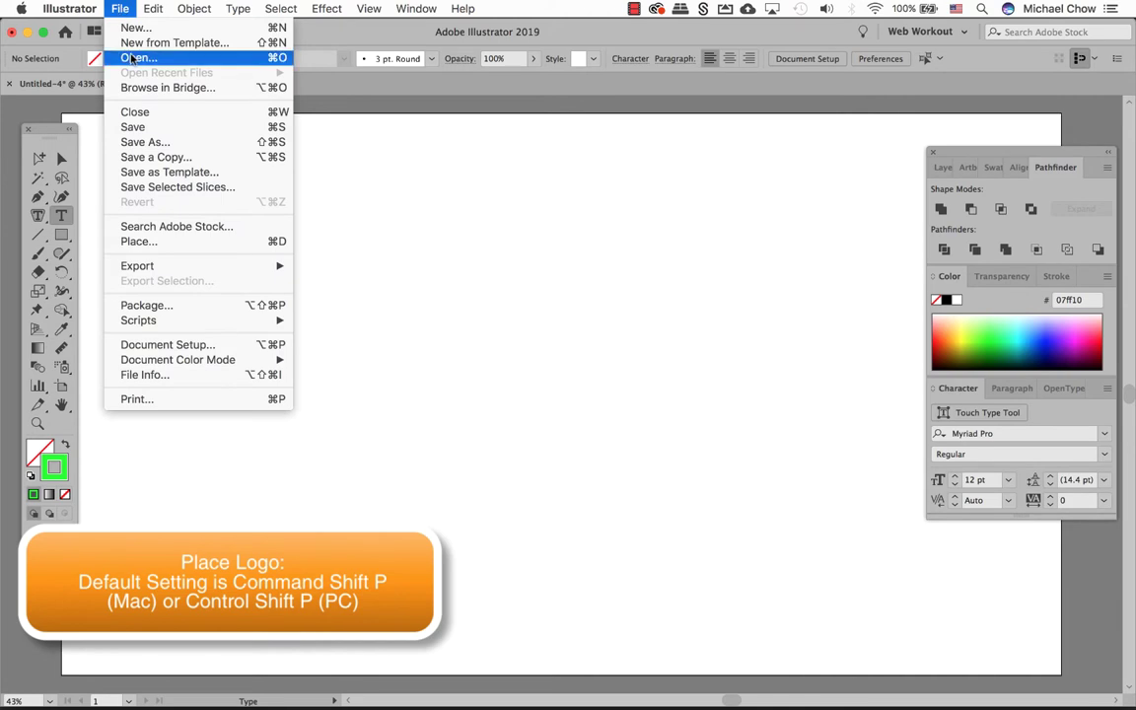
click(226, 242)
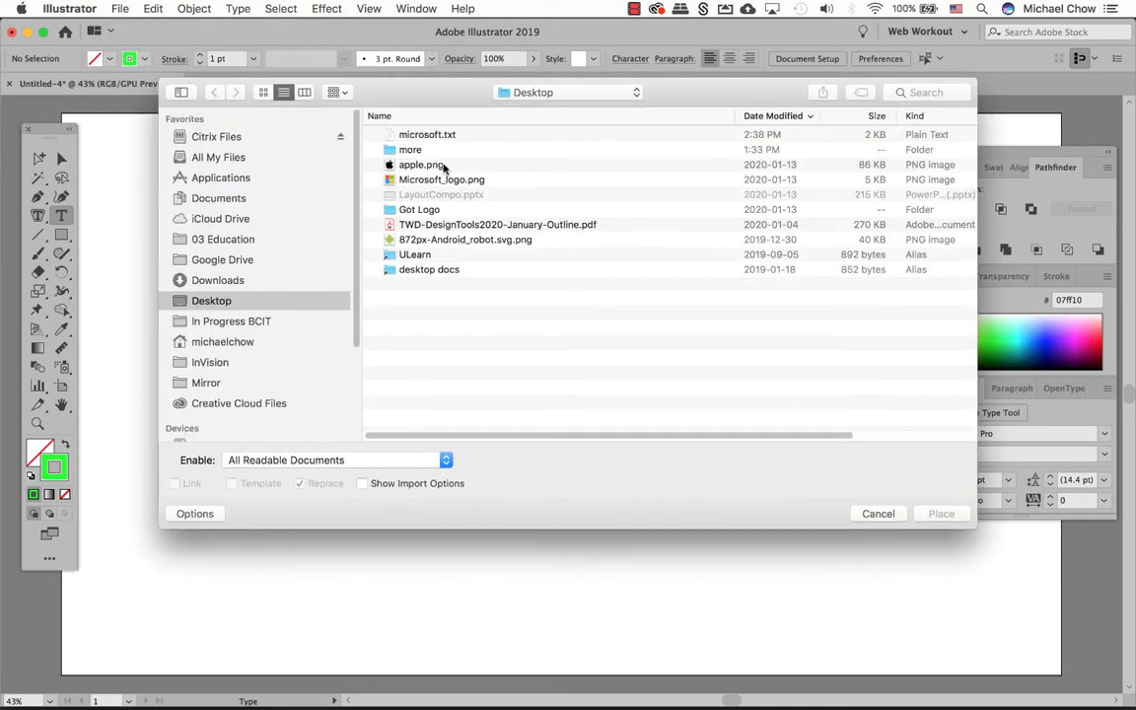
click(471, 185)
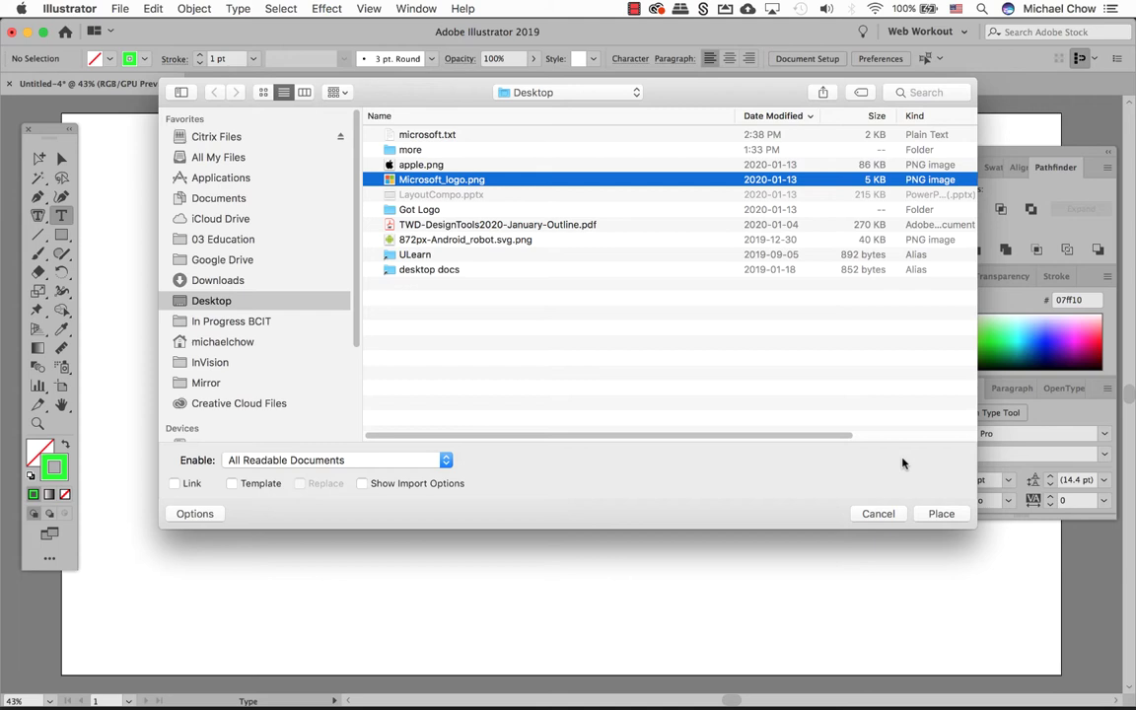
click(942, 514)
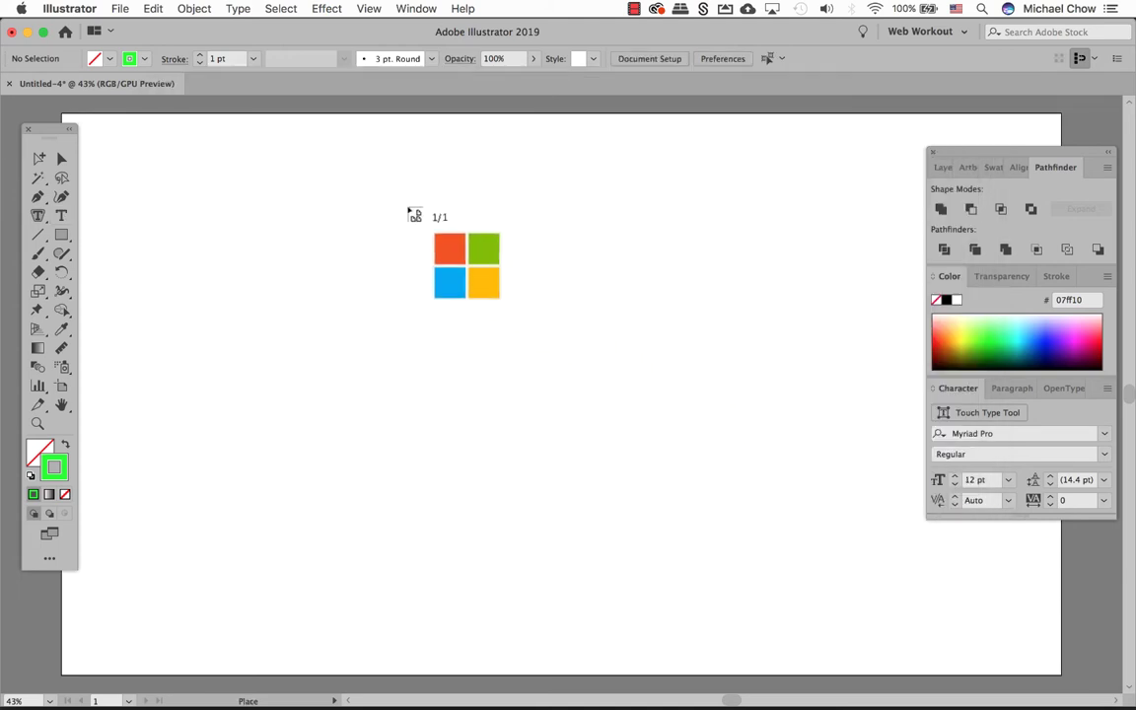
click(285, 117)
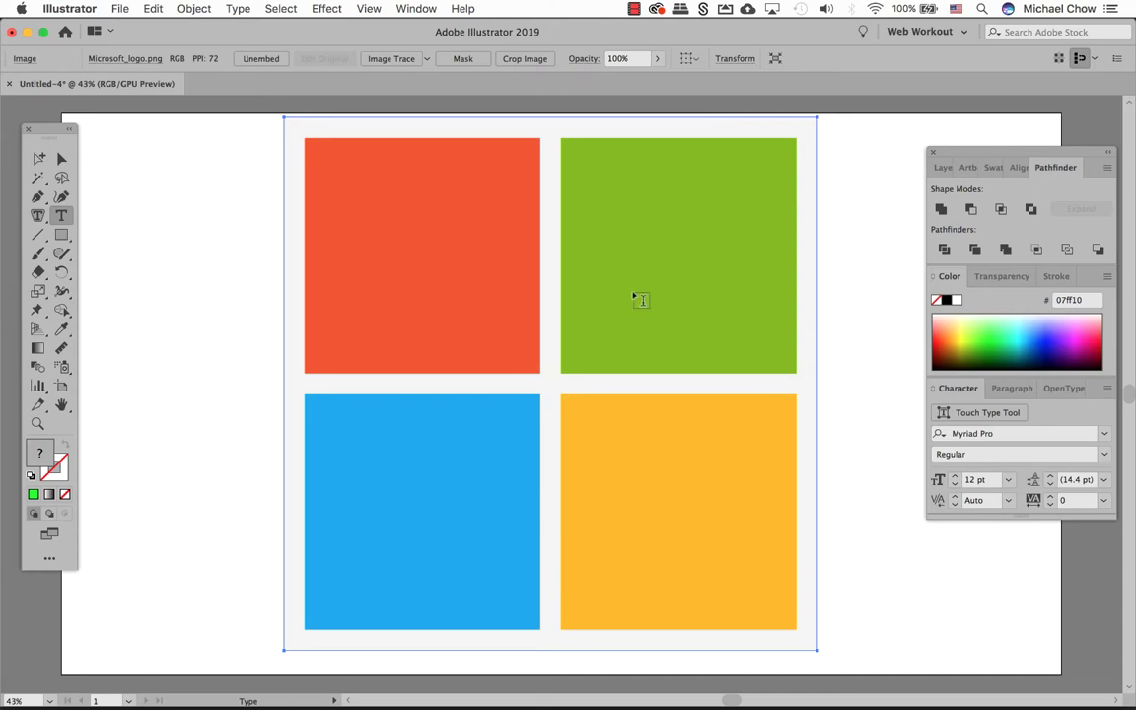
- Lock the placed logo image as a fixed reference and show the Transform panel
key(v)
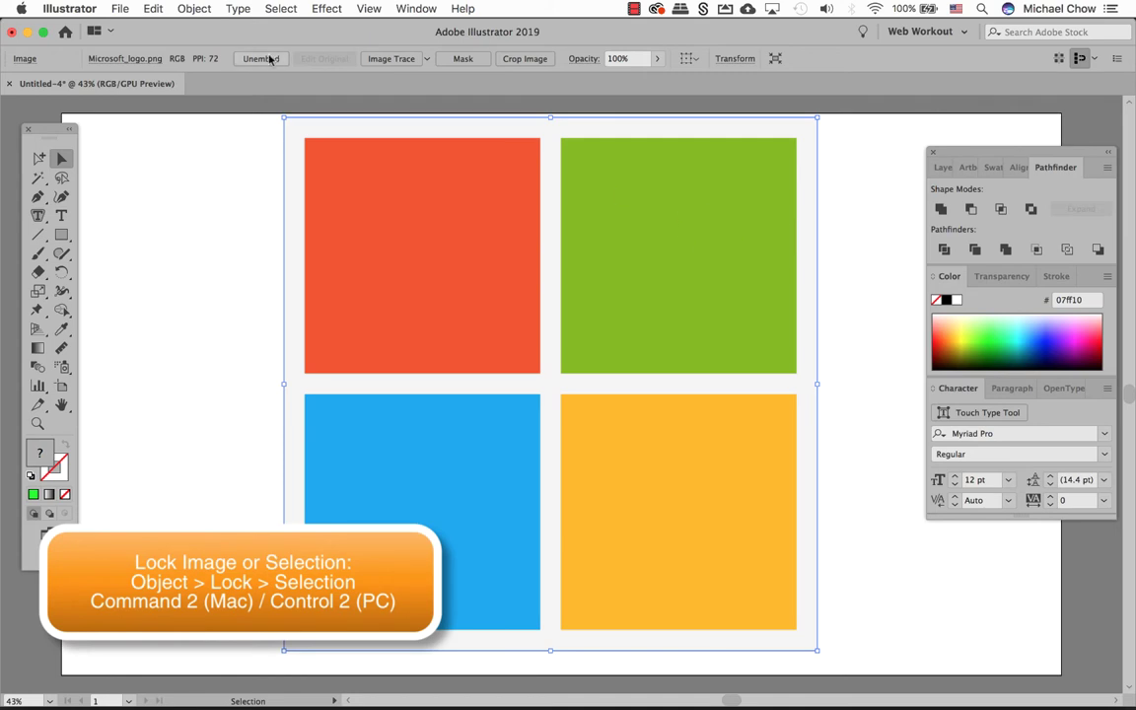
click(193, 9)
mouse_move(243, 111)
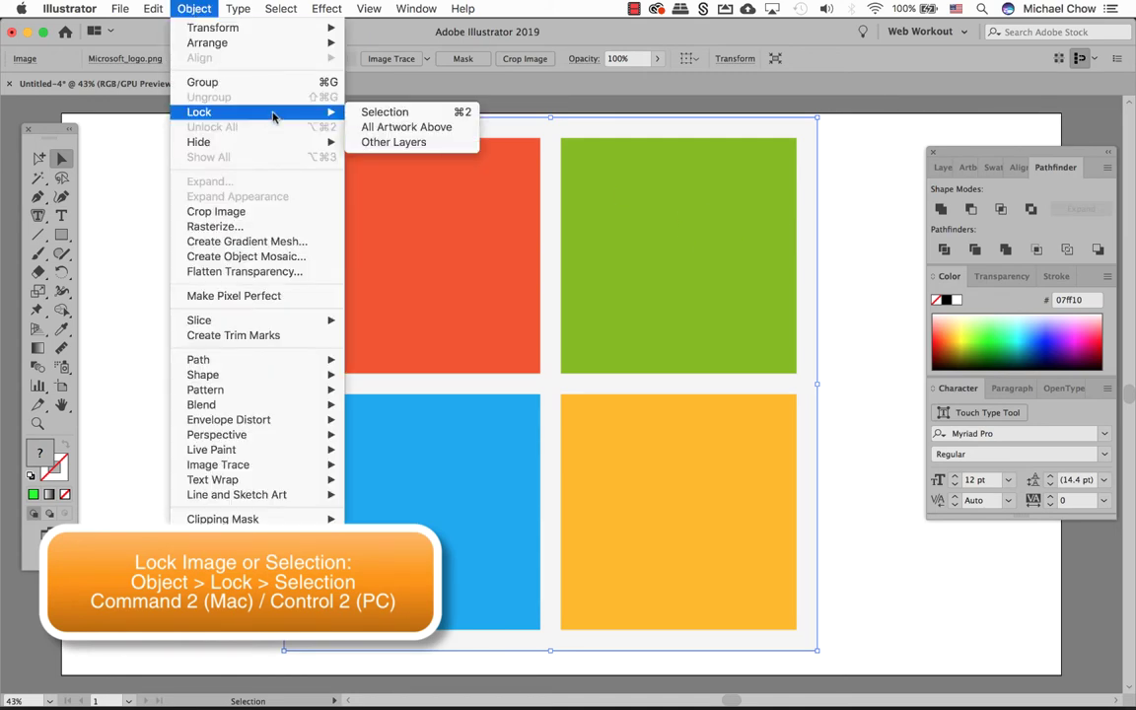
click(375, 112)
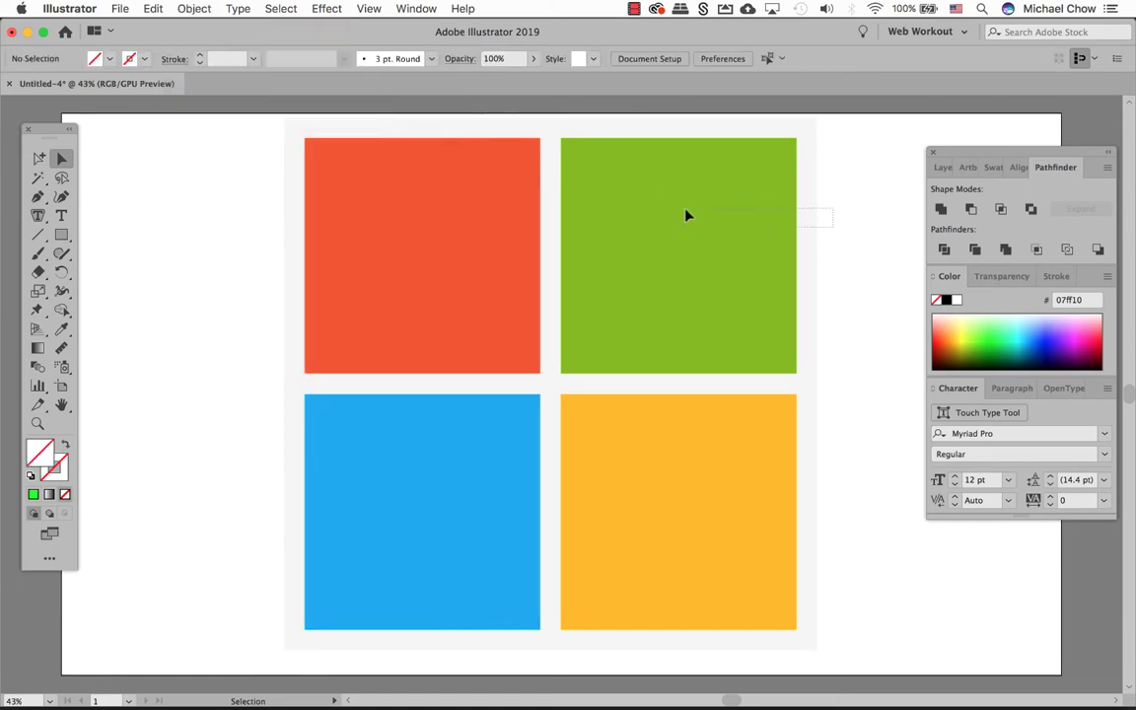
key(shift+F8)
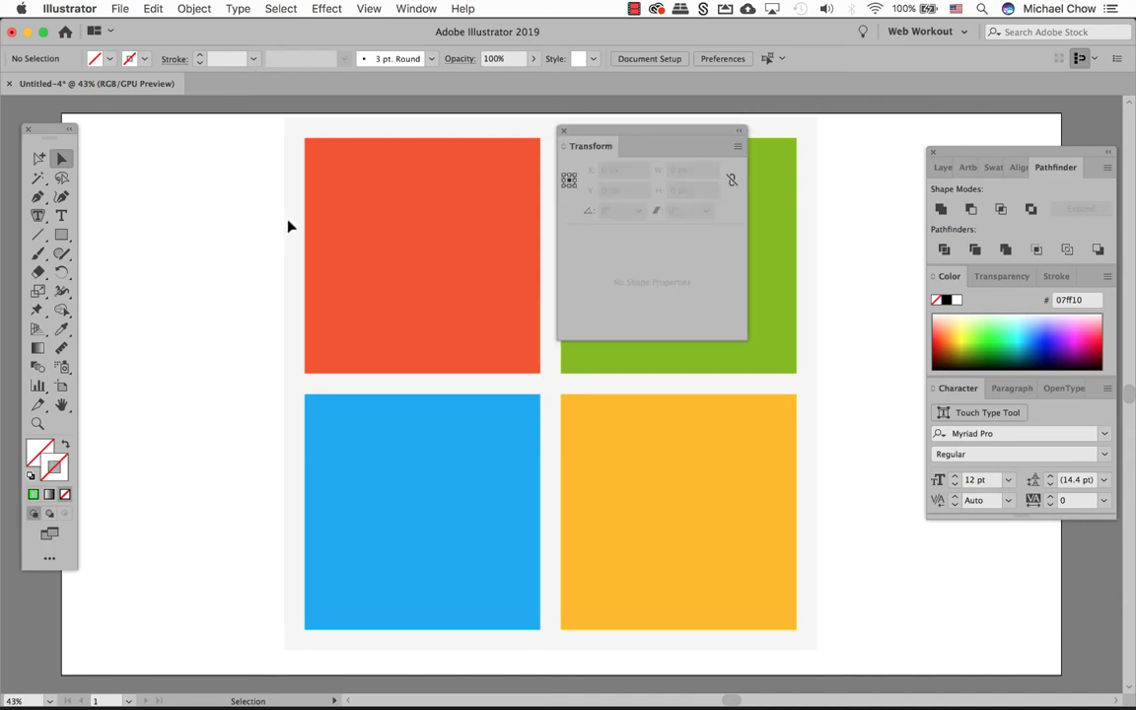
- Draw a 453 px square over the red logo square with a light green outline
click(61, 235)
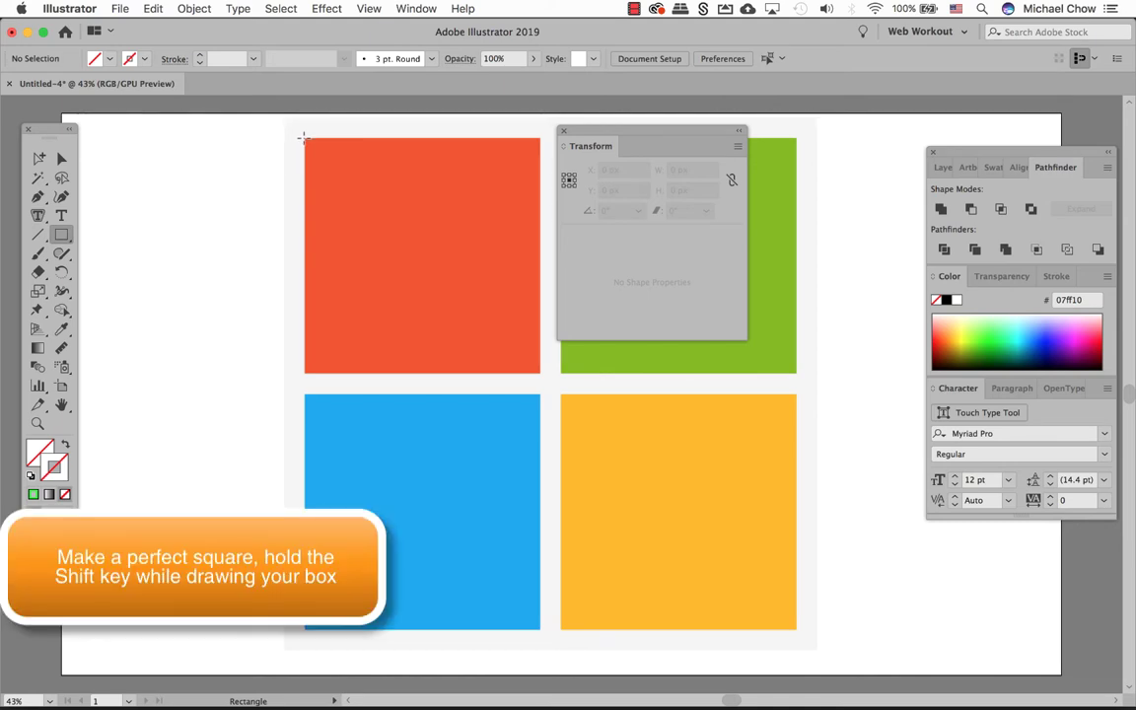
drag(304, 138, 540, 373)
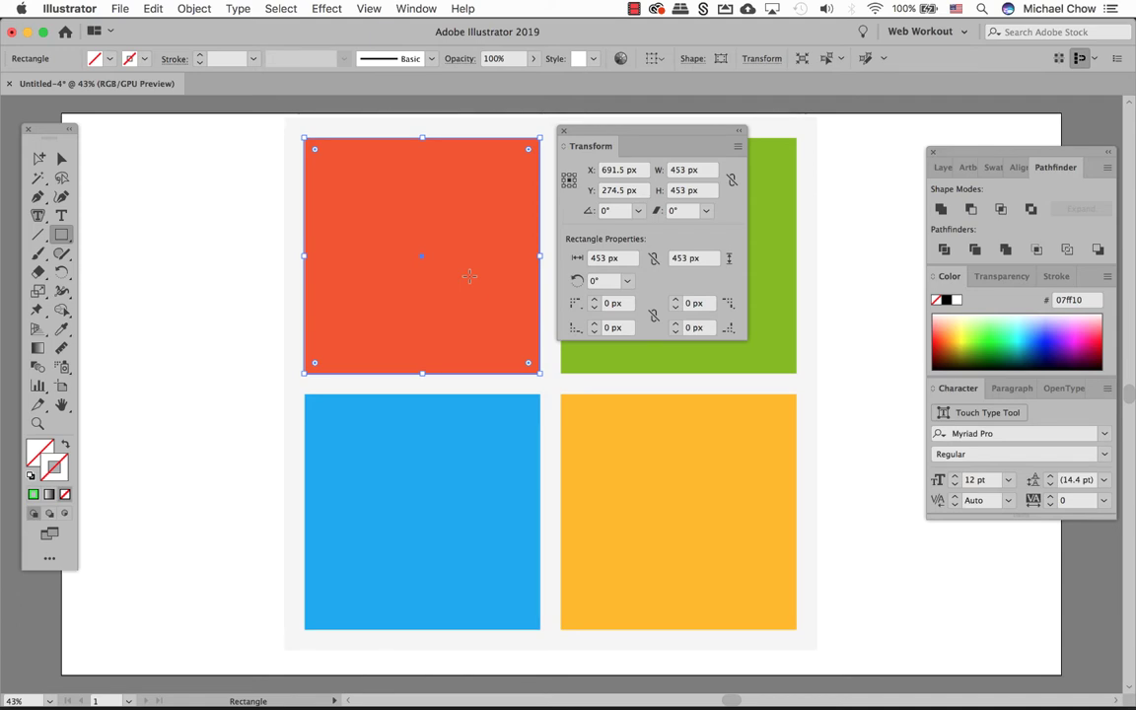
click(993, 332)
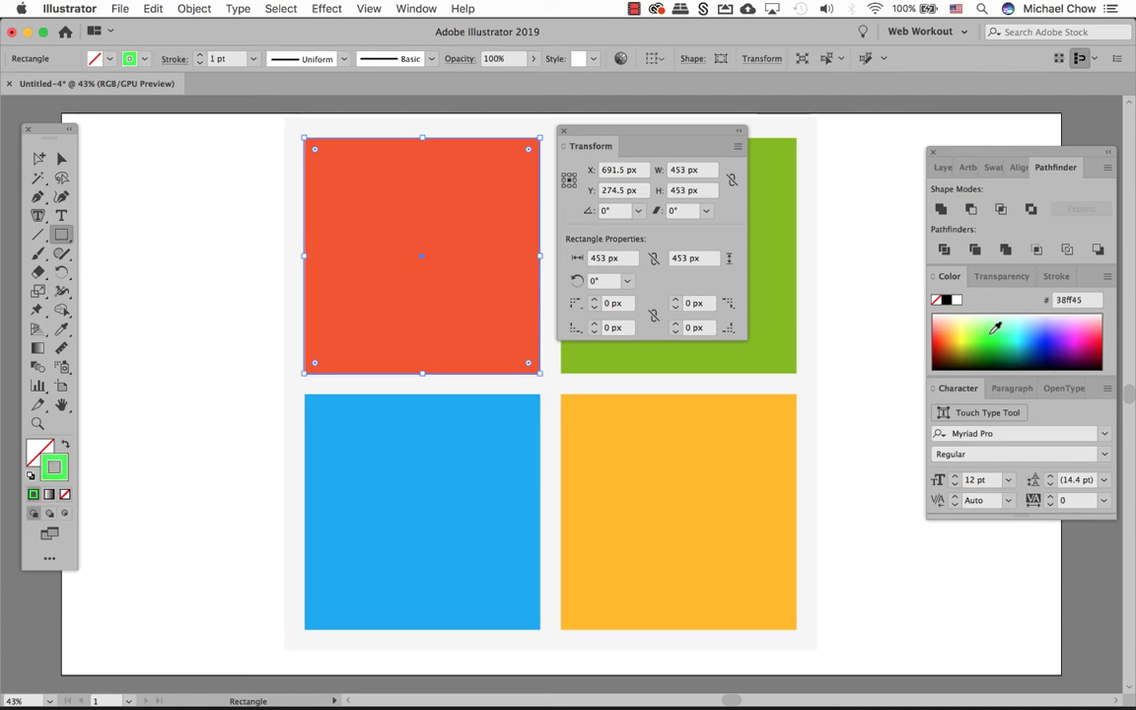
- Set the traced square's outline weight to 2 pt
click(61, 158)
click(147, 172)
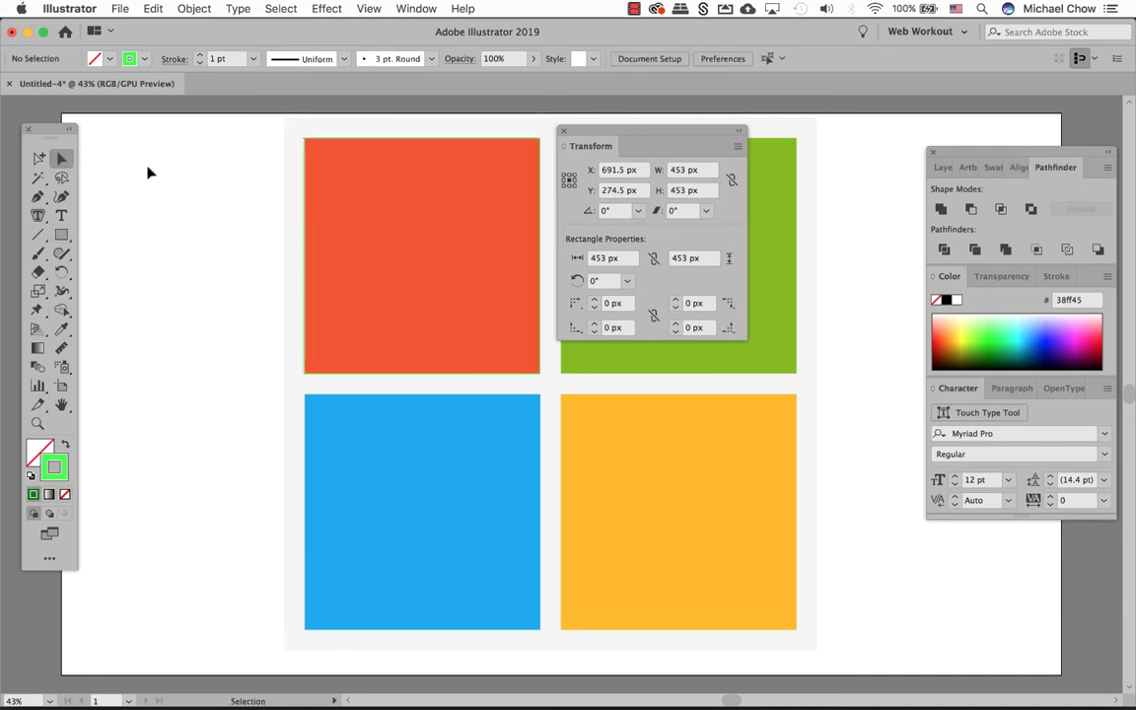
click(326, 148)
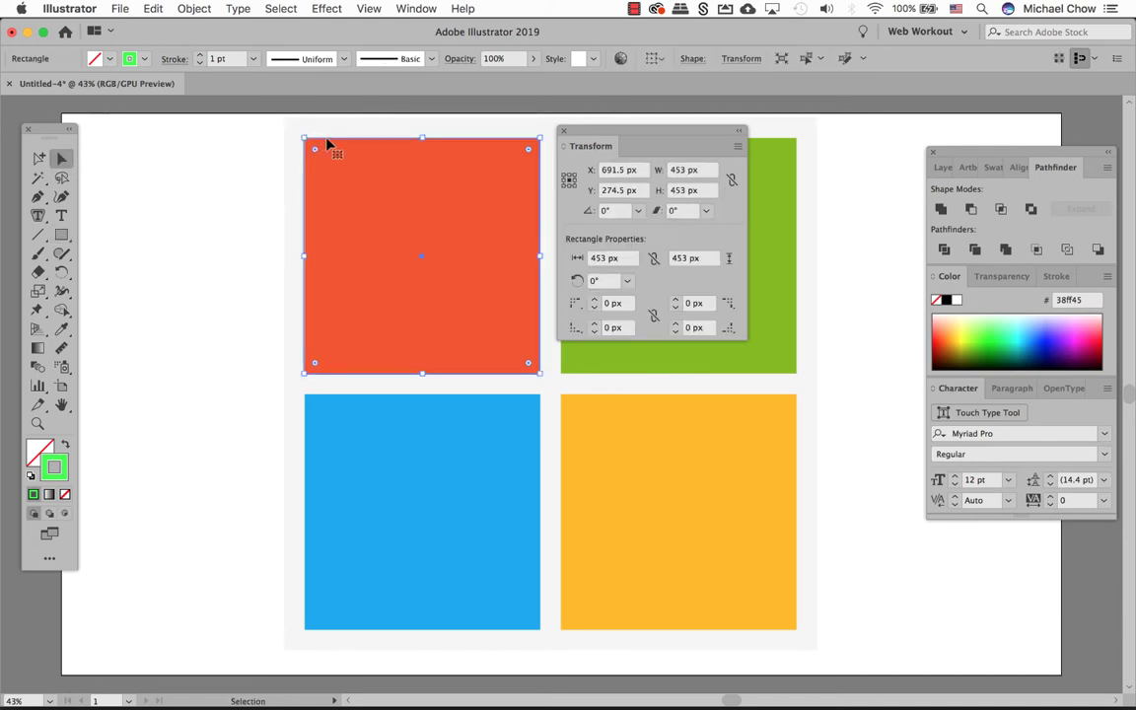
click(254, 60)
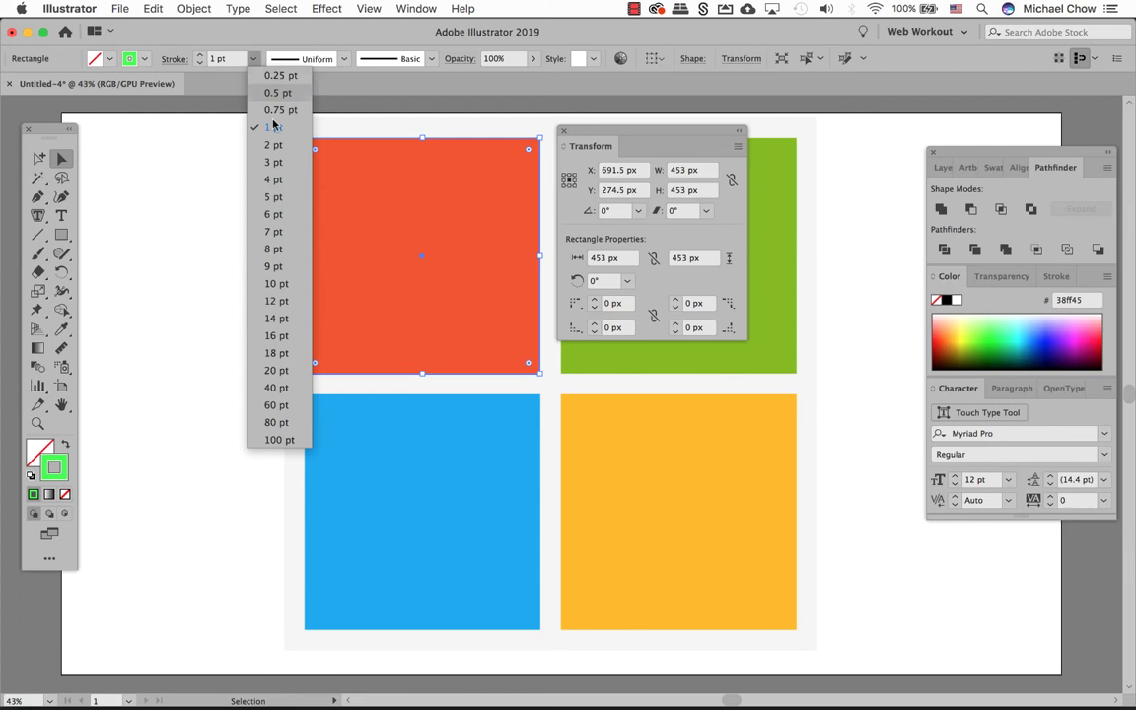
click(283, 147)
click(216, 173)
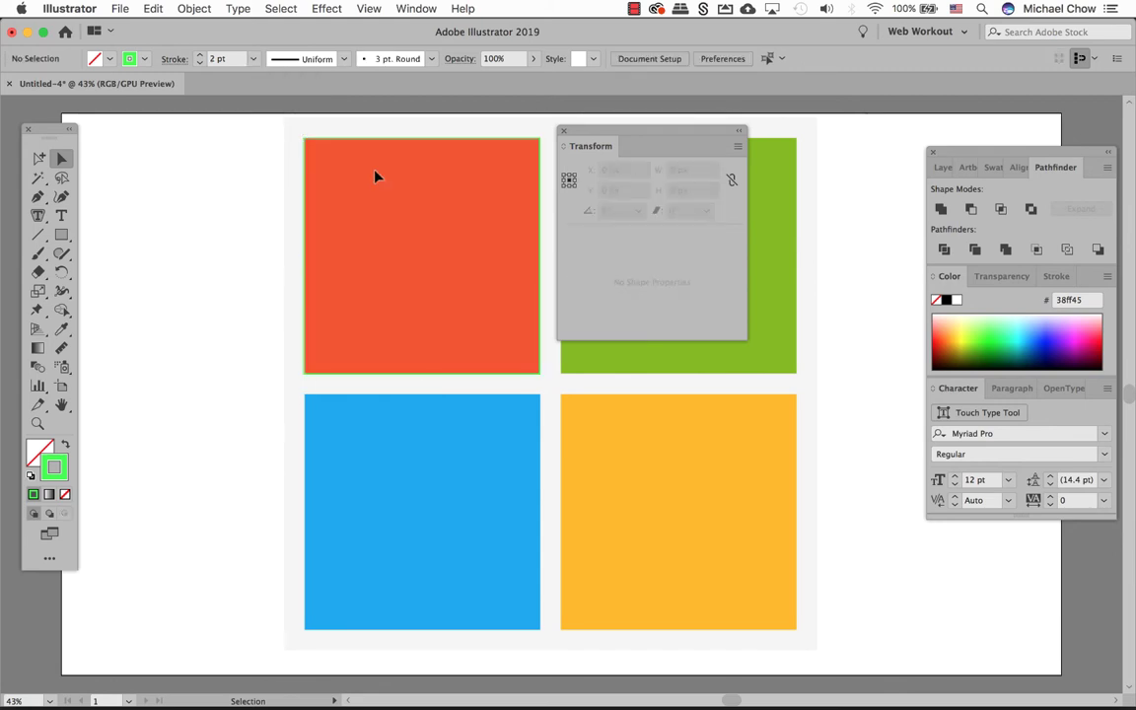
drag(577, 135, 854, 218)
click(541, 181)
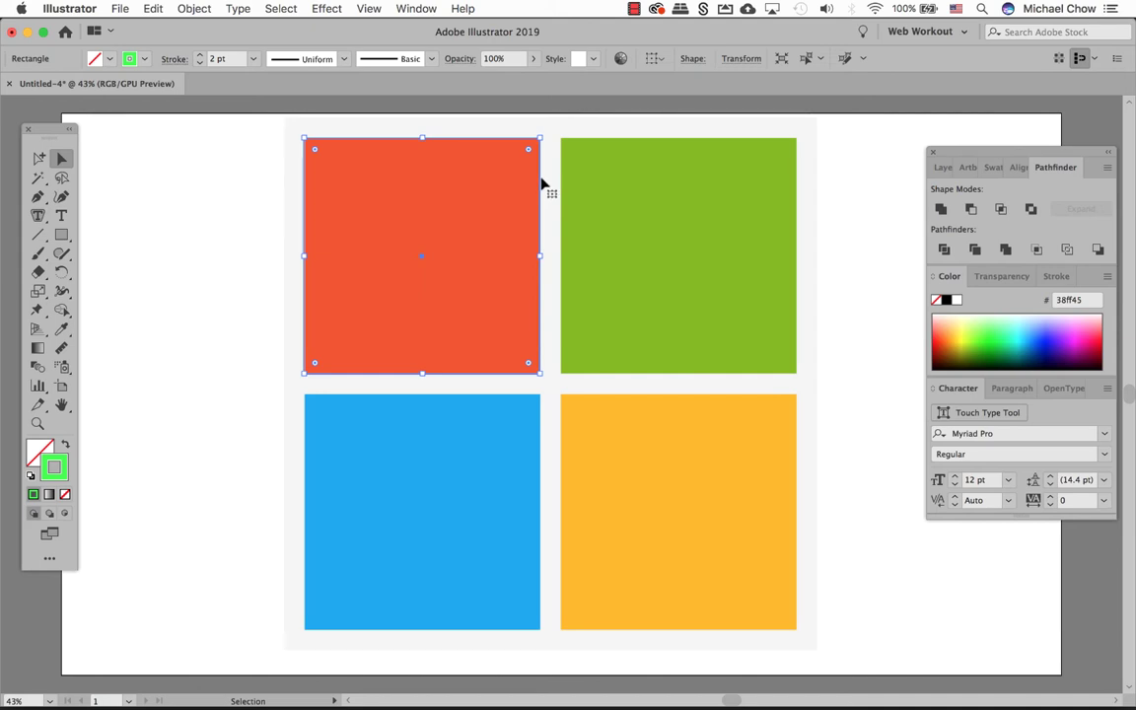
- Copy the outlined square and move the pasted copy over the green logo square
key(a)
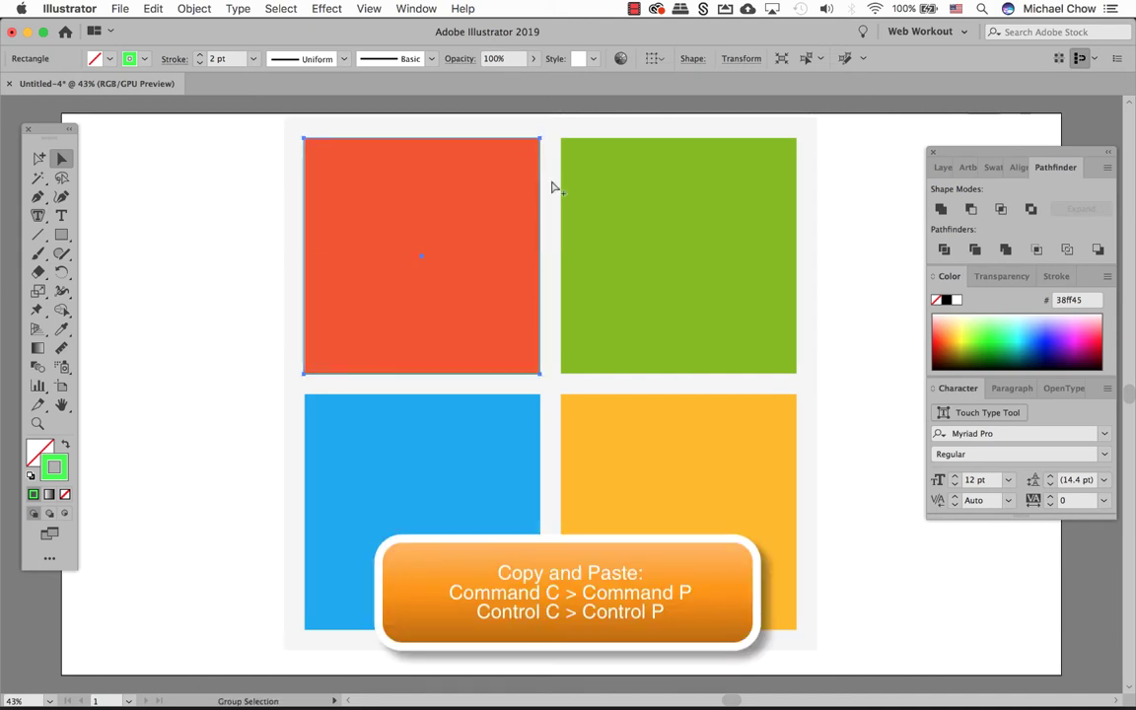
key(v)
key(super+c)
key(super+v)
click(603, 287)
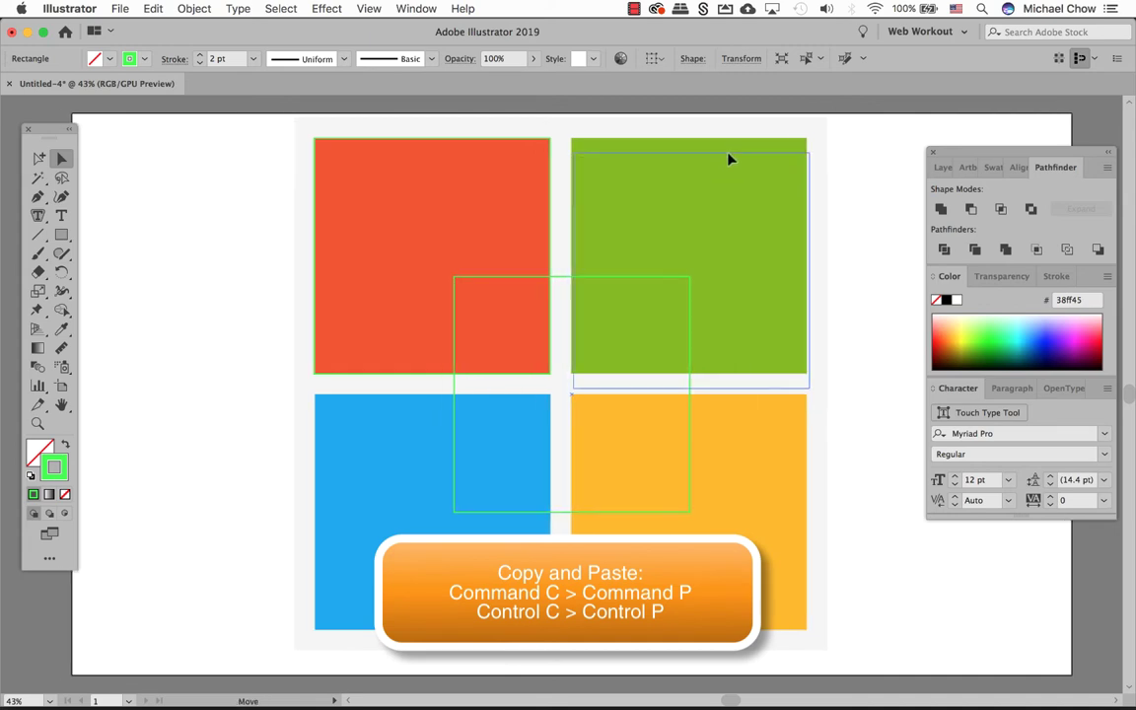
drag(728, 146, 728, 146)
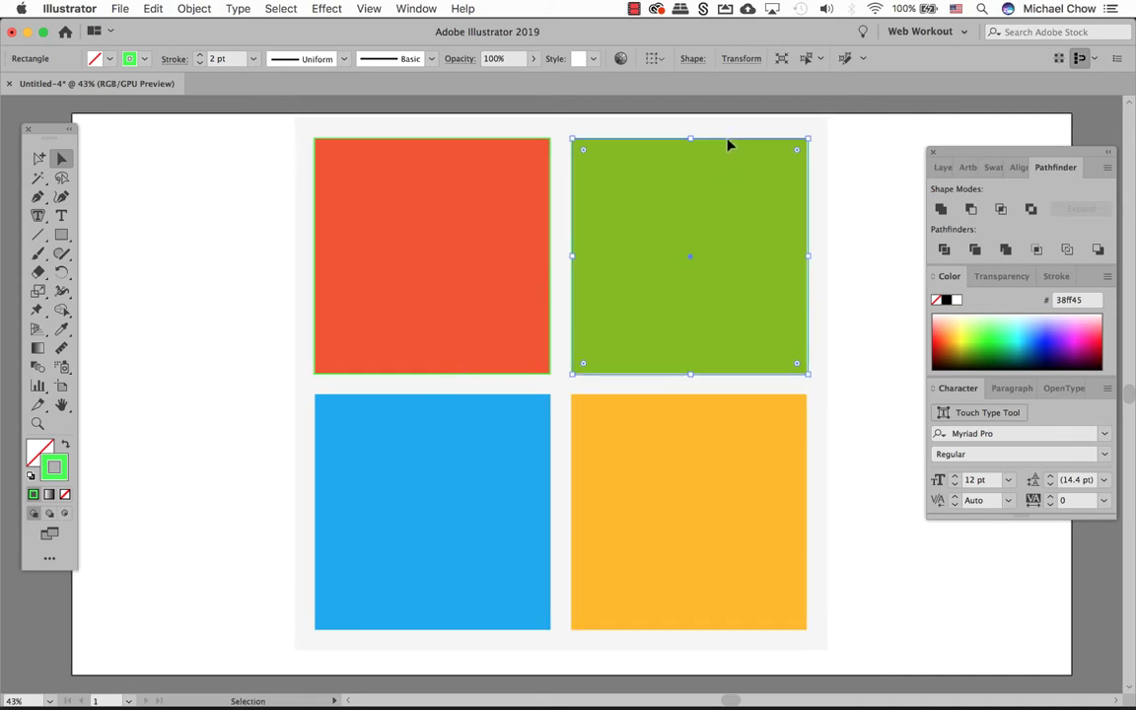
key(super+shift+a)
- Create a 453 px square and move it onto the blue logo square
key(m)
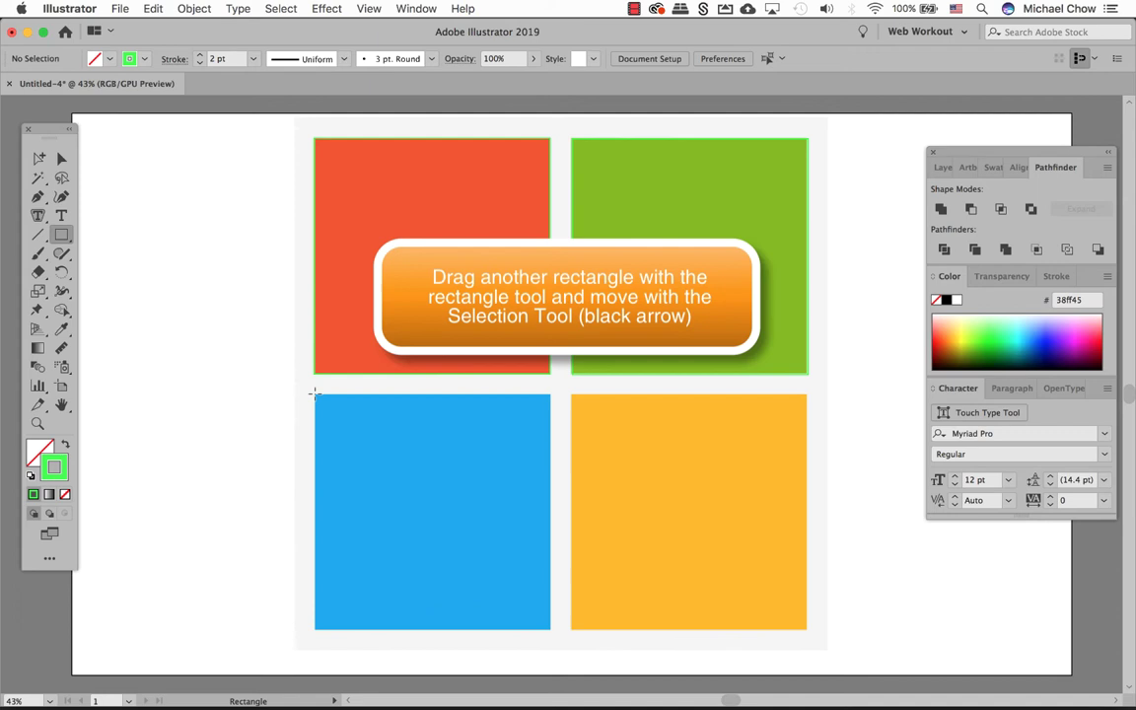
drag(314, 393, 548, 621)
key(shift+F8)
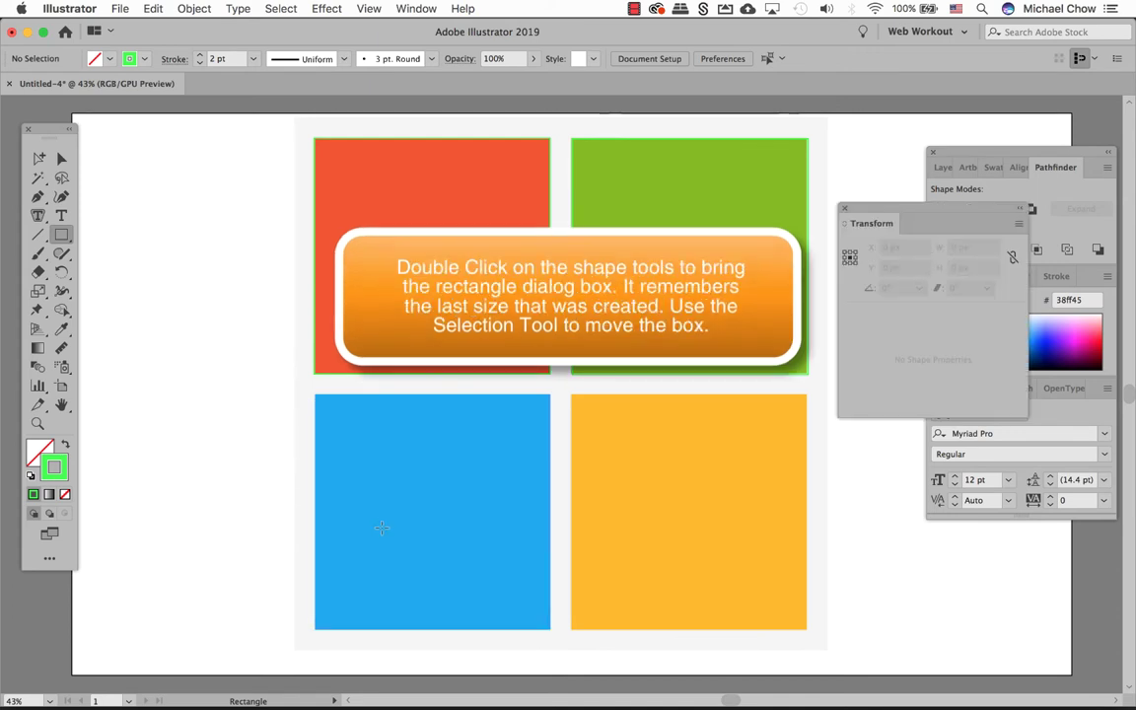
click(184, 323)
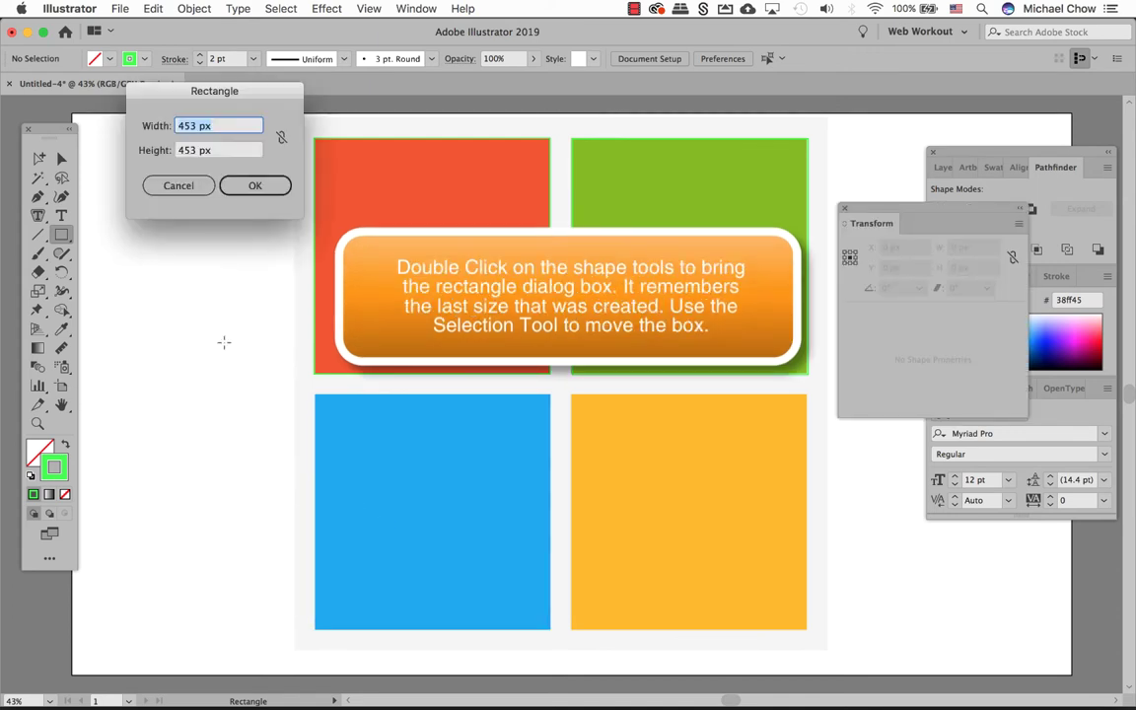
click(268, 185)
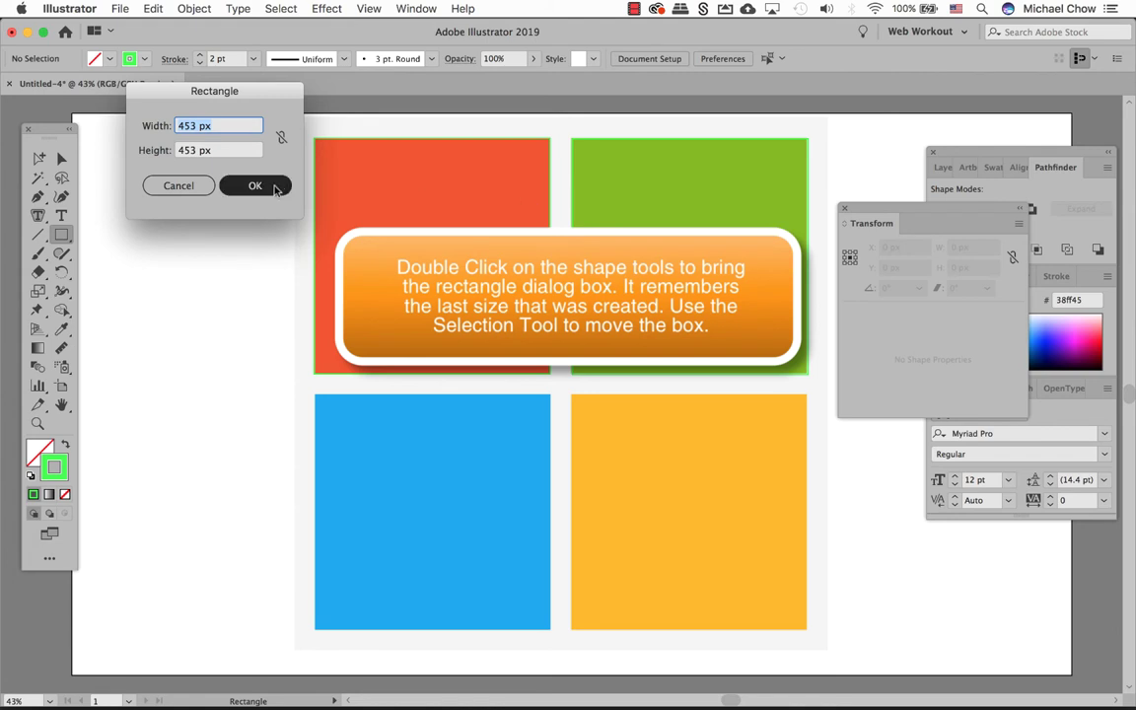
key(v)
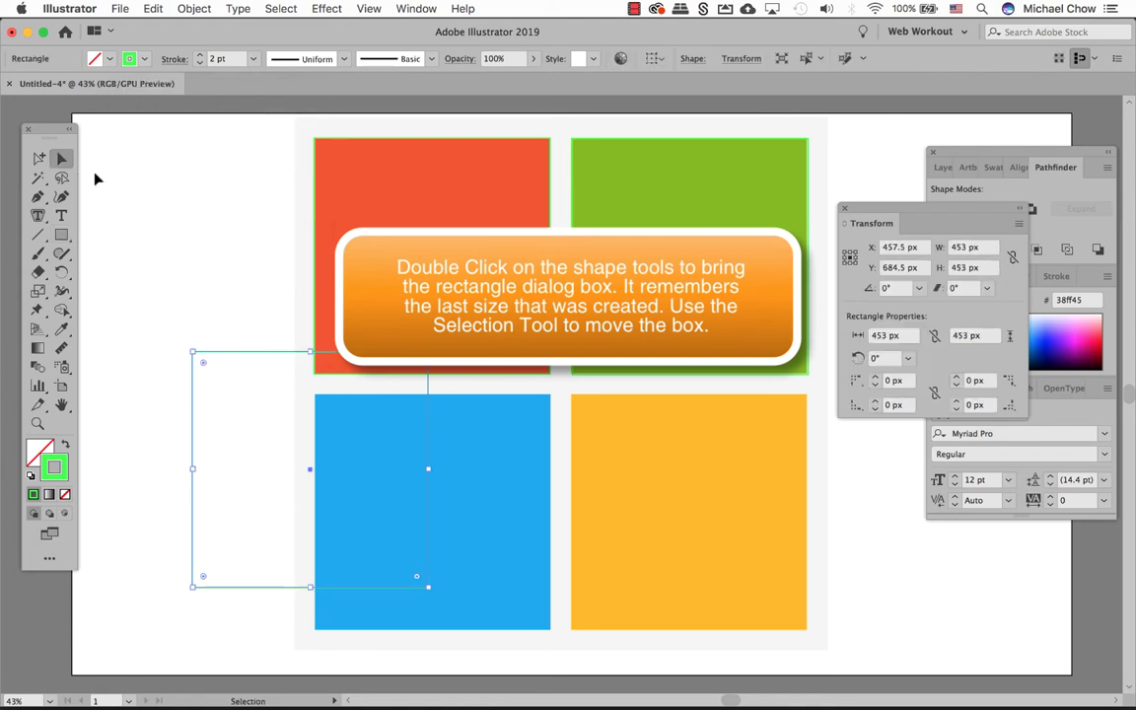
drag(245, 357, 369, 400)
key(super+shift+a)
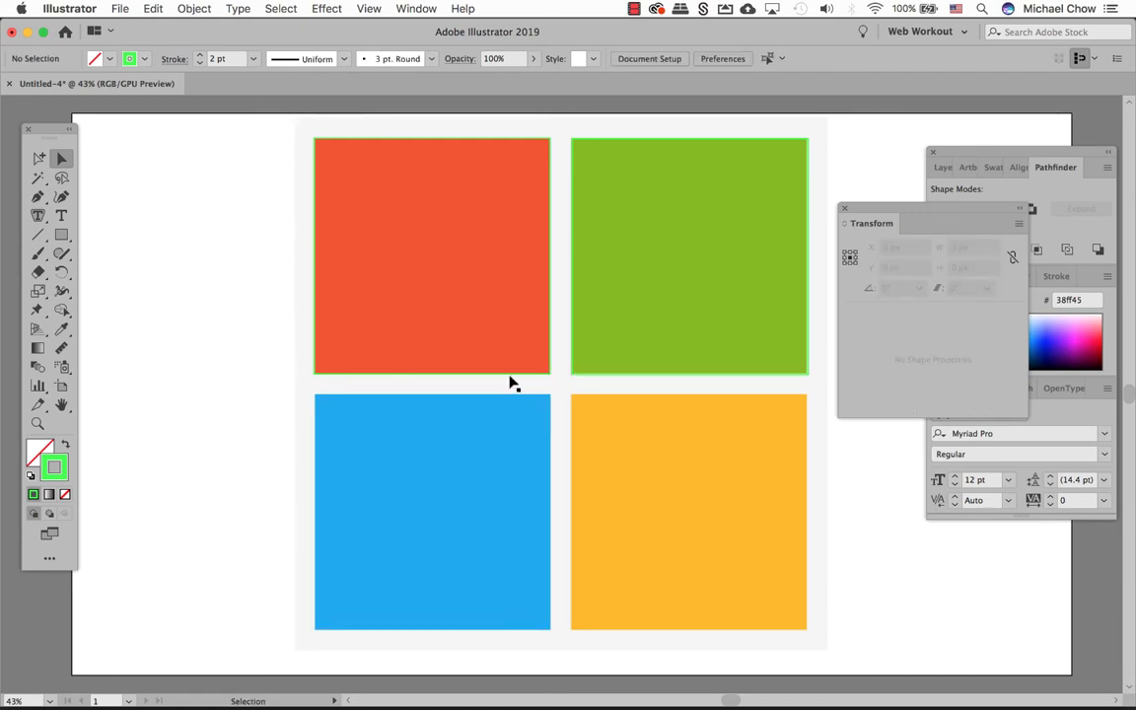
- Duplicate the red and green rectangles straight down over the bottom-row squares
click(537, 350)
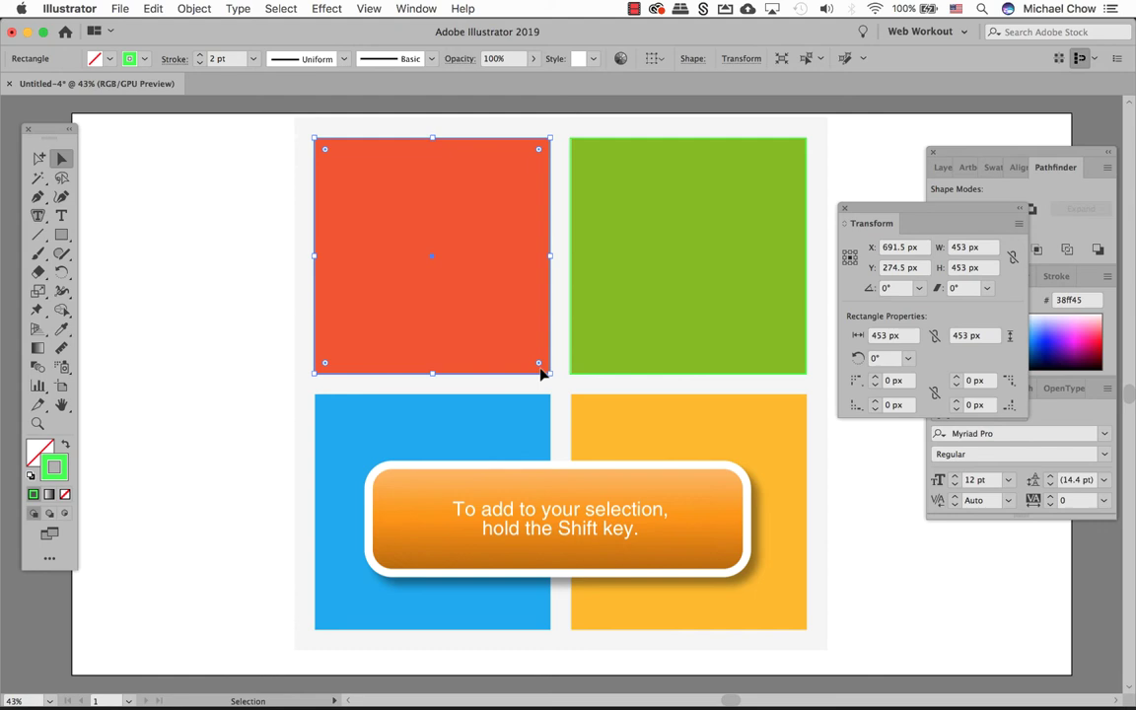
key(shift)
shift+click(609, 382)
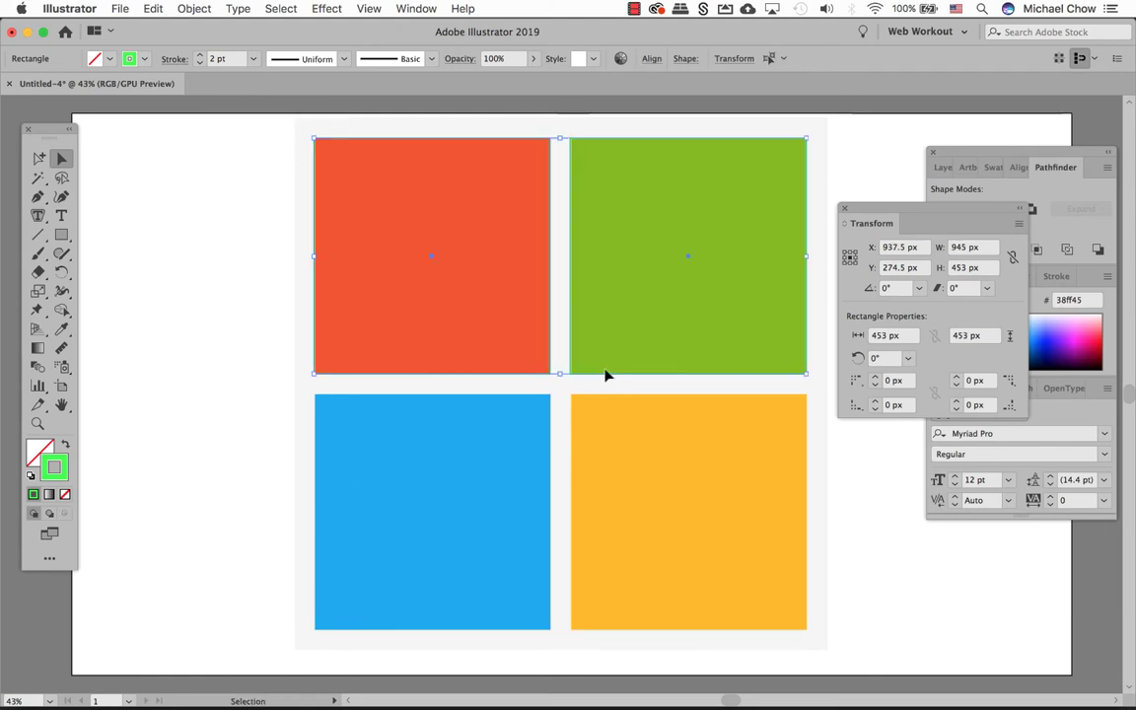
drag(571, 325, 571, 581)
key(alt)
key(shift)
- Remove the top-right rectangle's stroke and fill it with the sampled logo green 81bc06
click(809, 286)
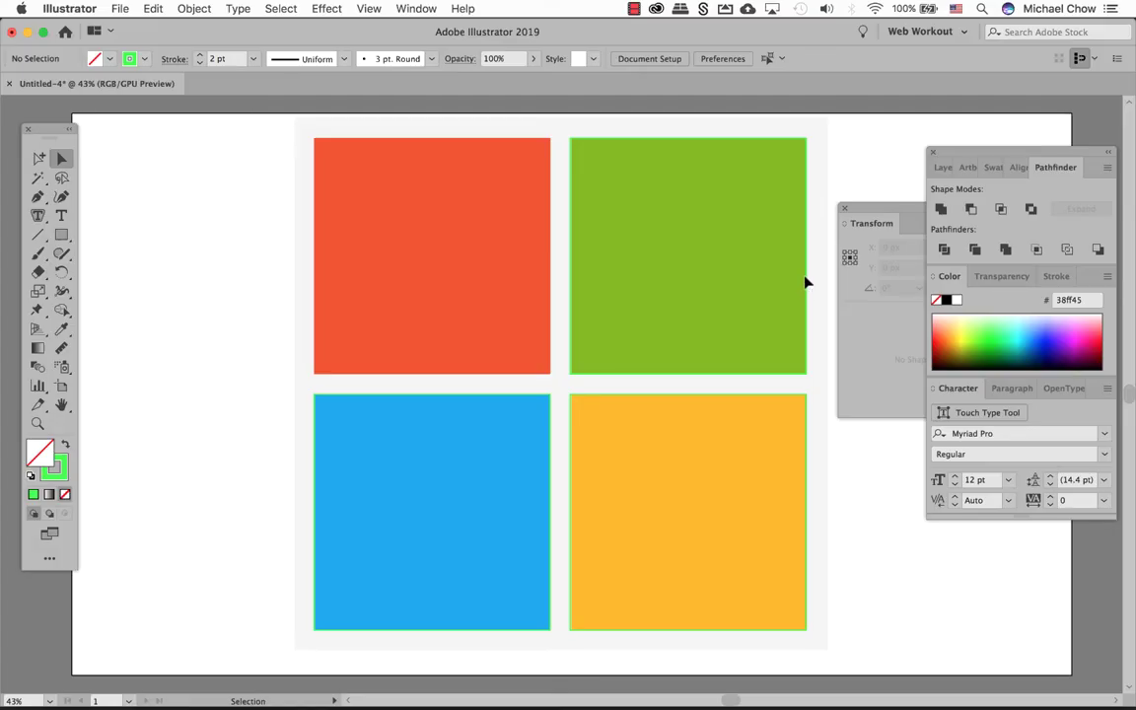
click(806, 285)
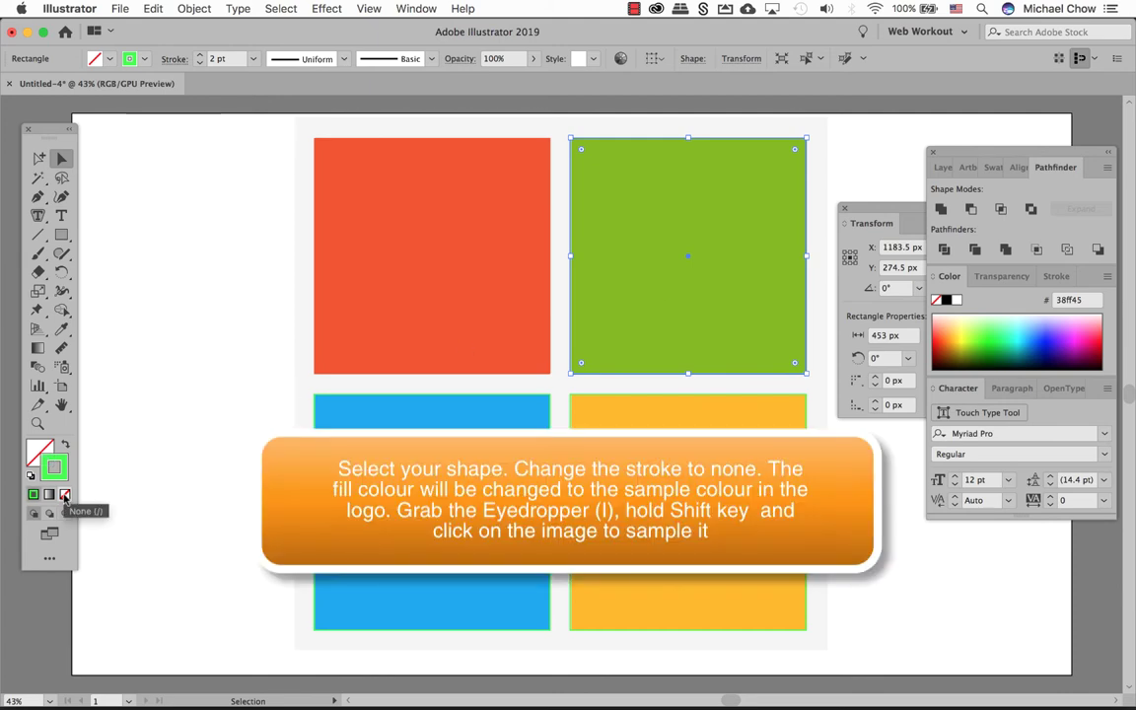
click(64, 495)
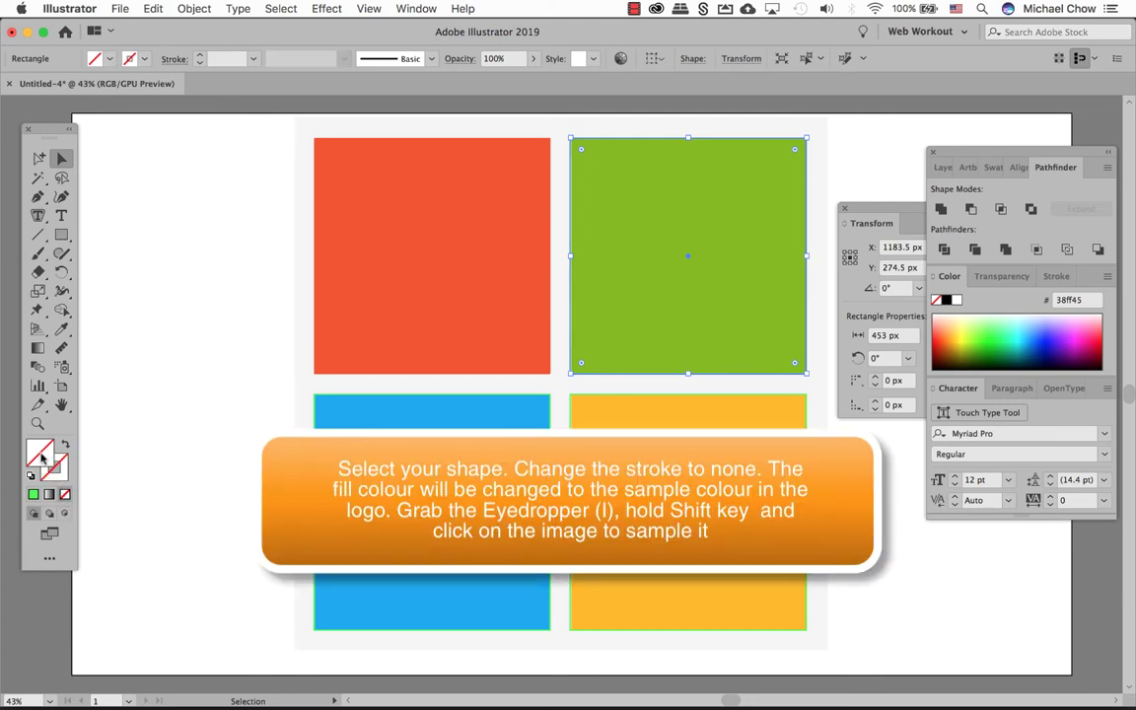
click(41, 457)
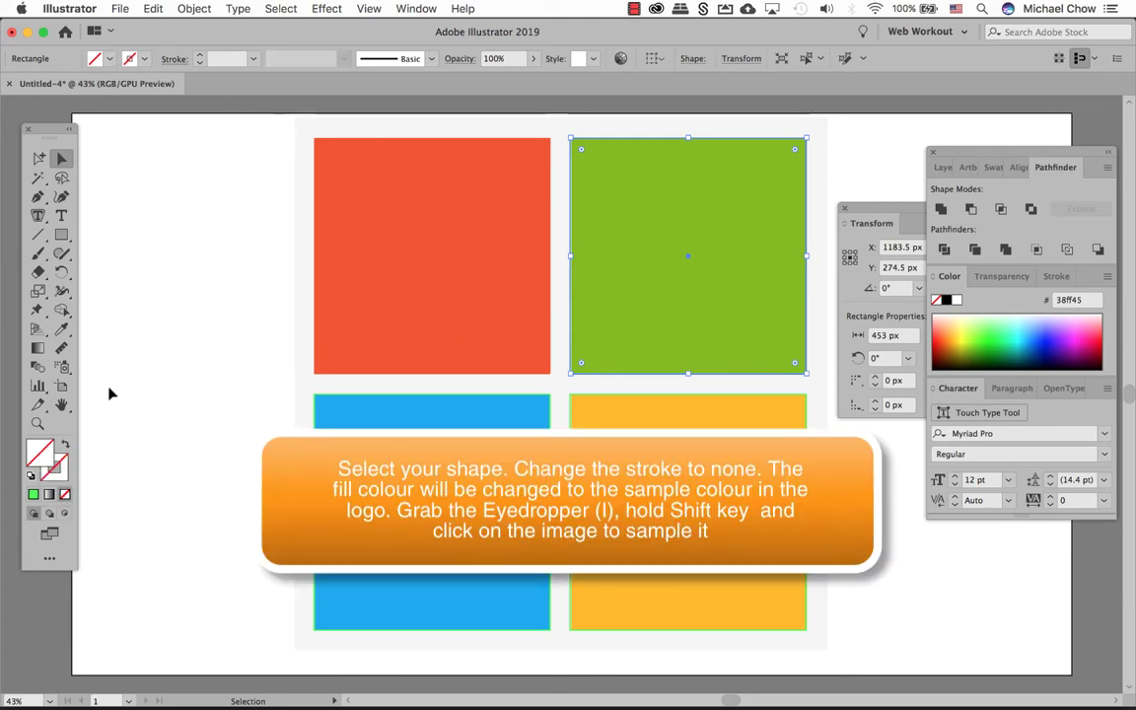
click(62, 329)
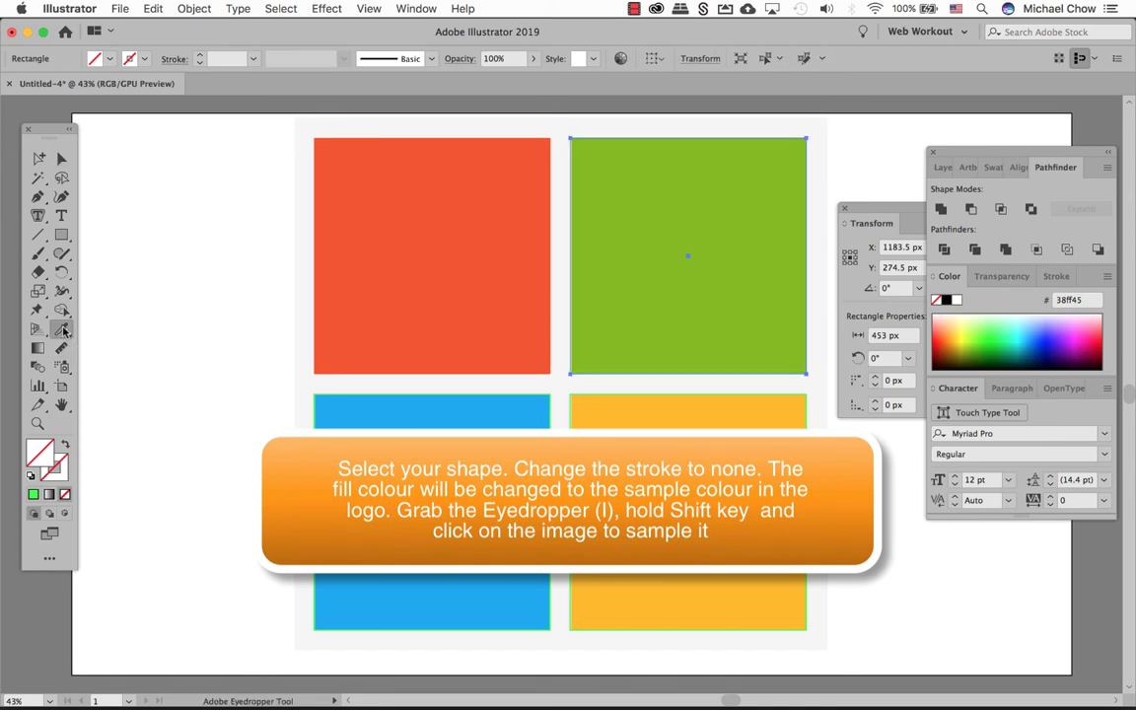
click(738, 226)
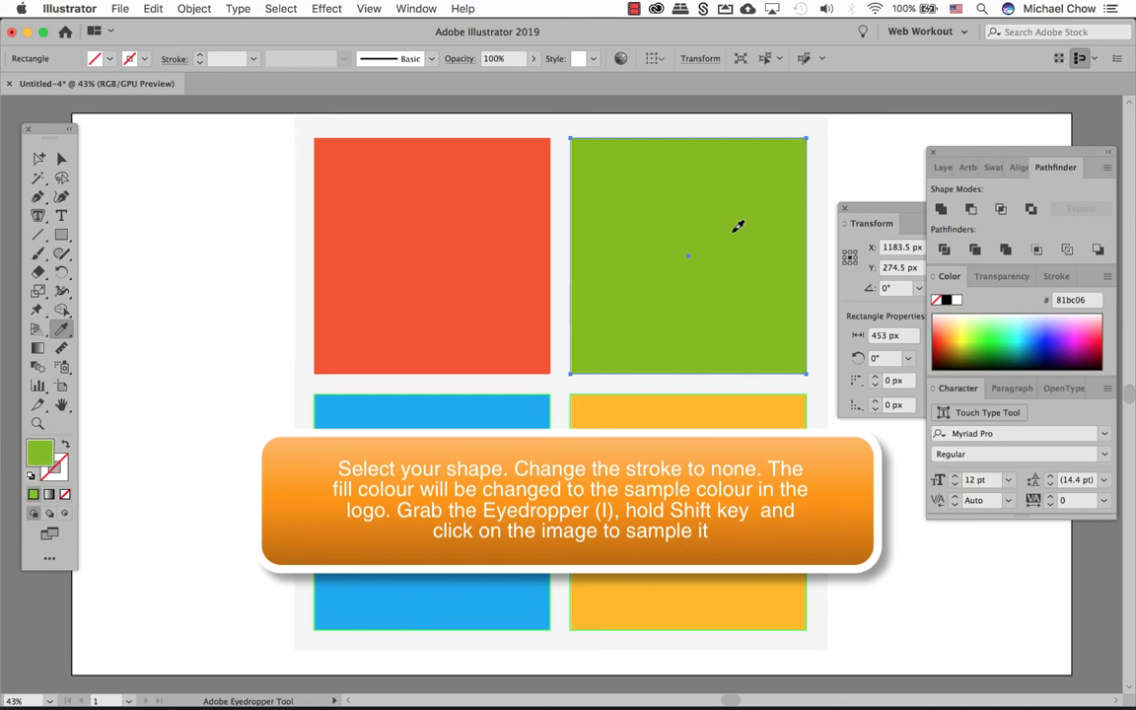
key(v)
click(445, 426)
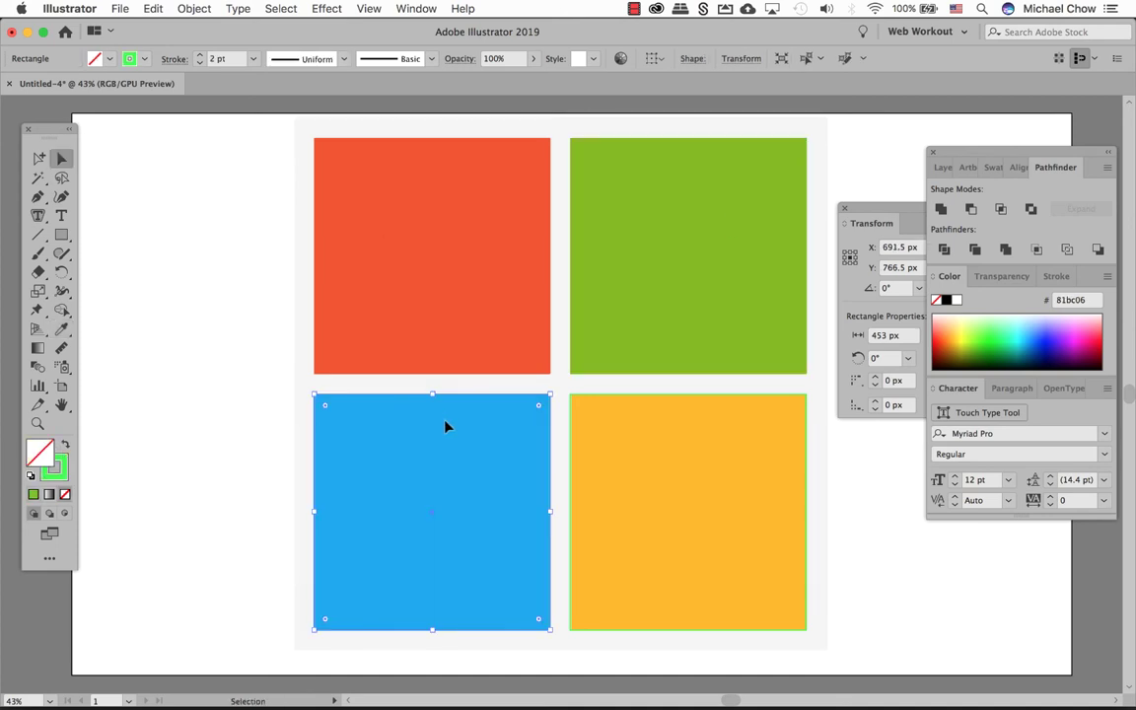
- Give the bottom-left rectangle no stroke and a sampled logo blue fill, 05a6f0
click(59, 471)
click(65, 495)
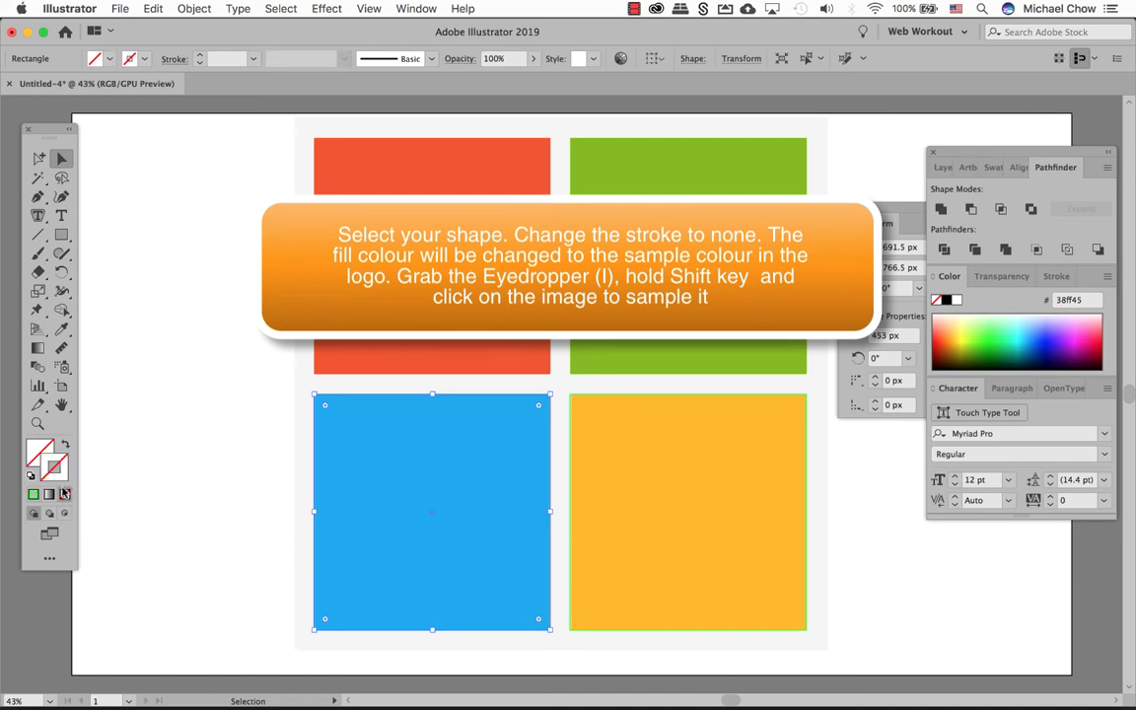
click(42, 449)
key(i)
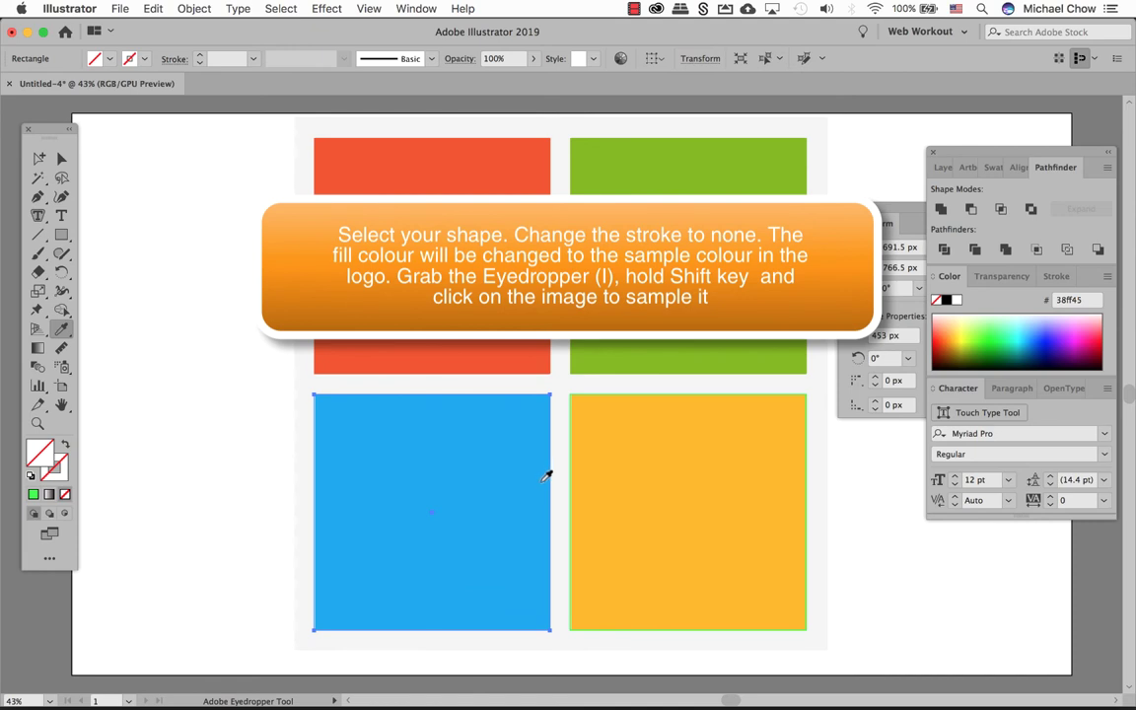
shift+click(490, 469)
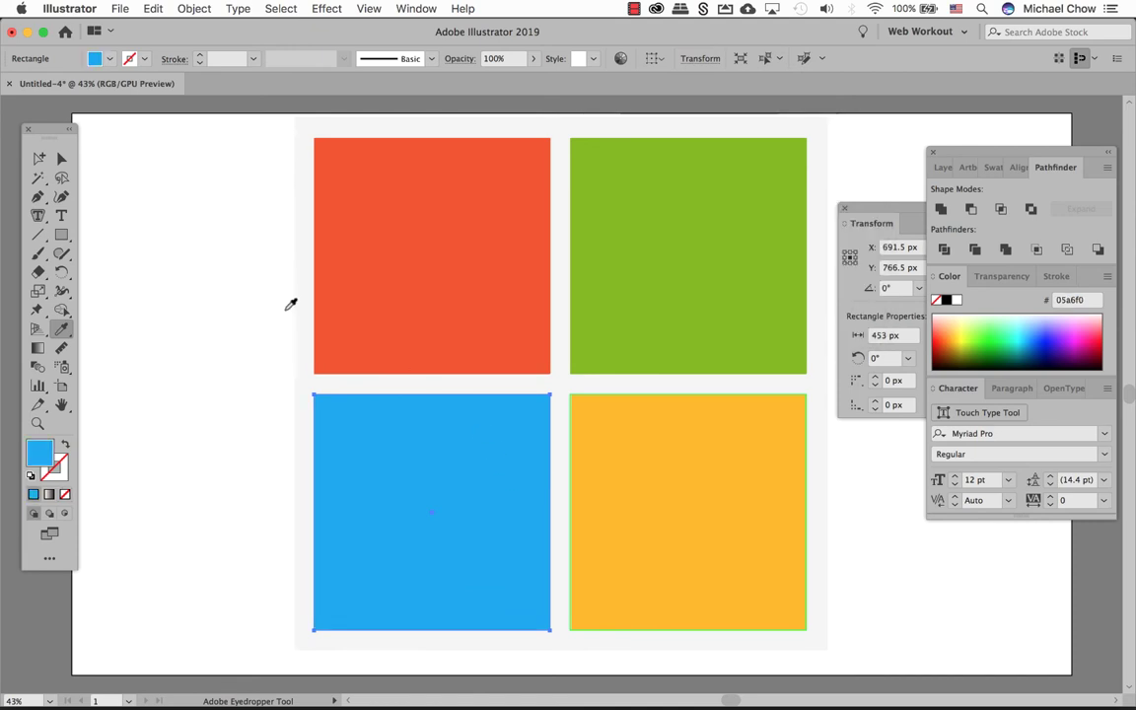
key(super+shift+a)
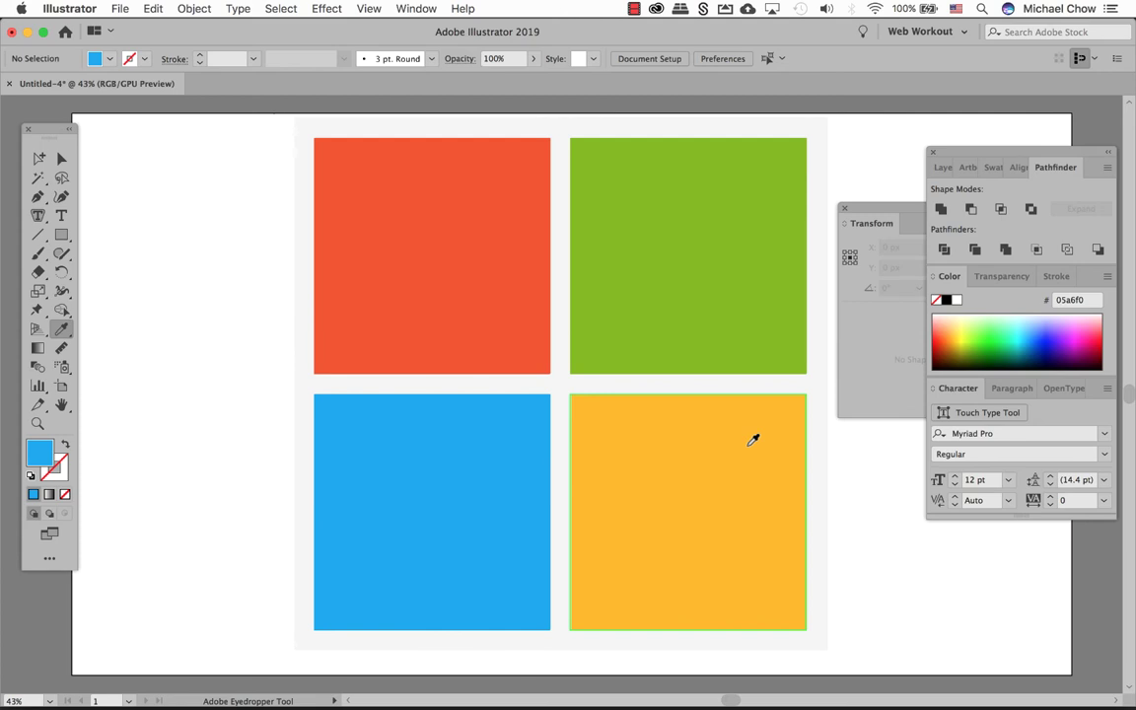
key(v)
click(732, 415)
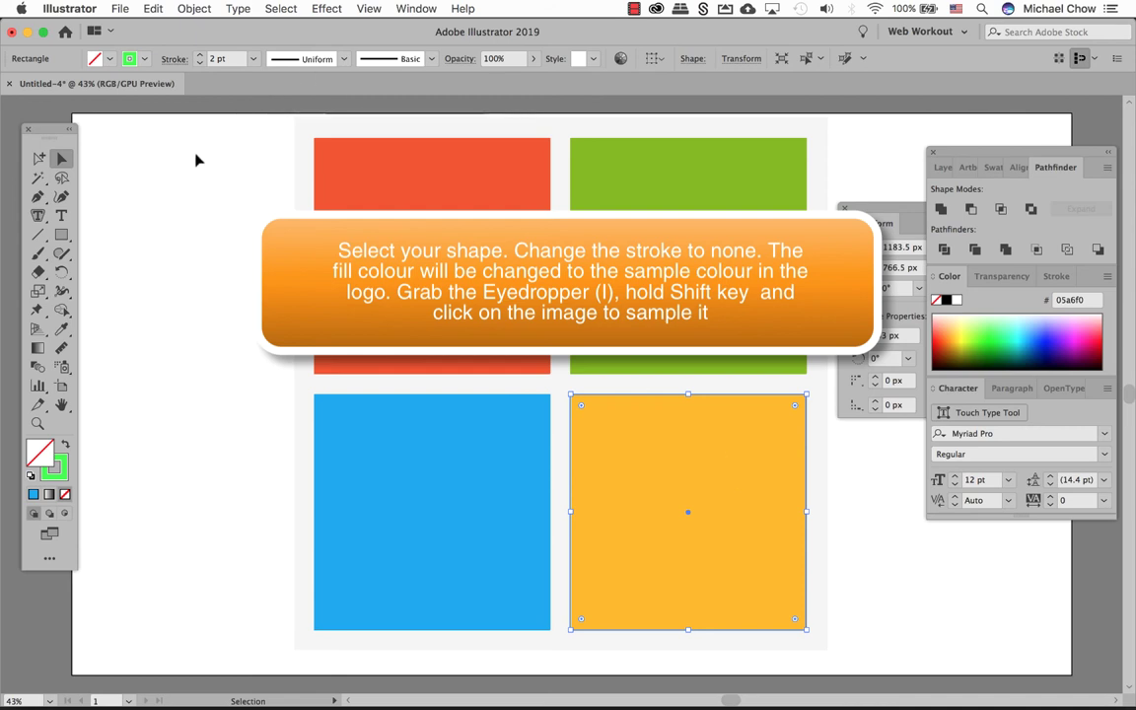
- Fill the bottom-right rectangle with sampled logo yellow ffba08 and set its stroke to None
key(i)
shift+click(703, 479)
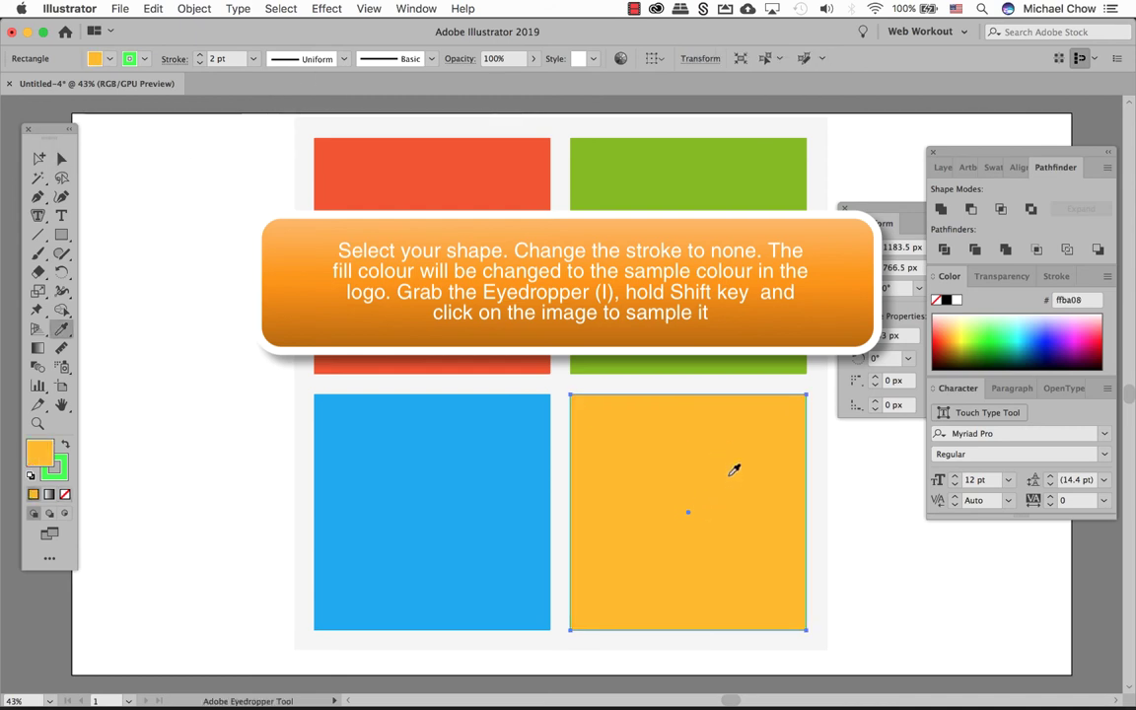
click(56, 472)
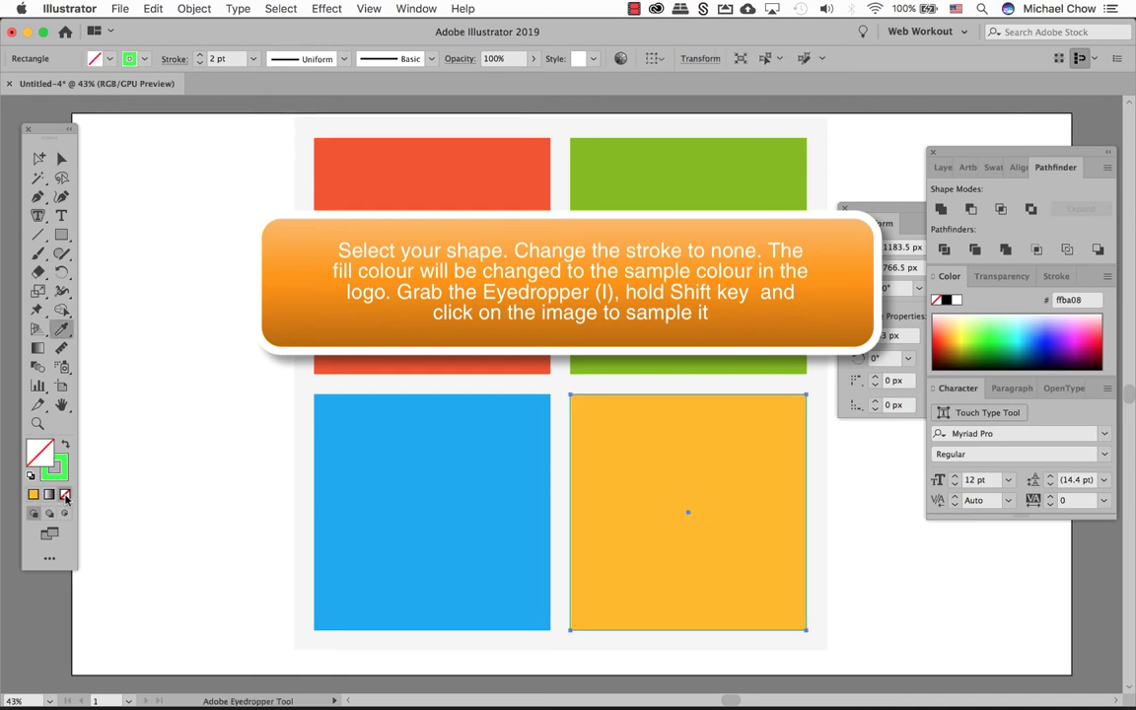
click(64, 494)
click(61, 158)
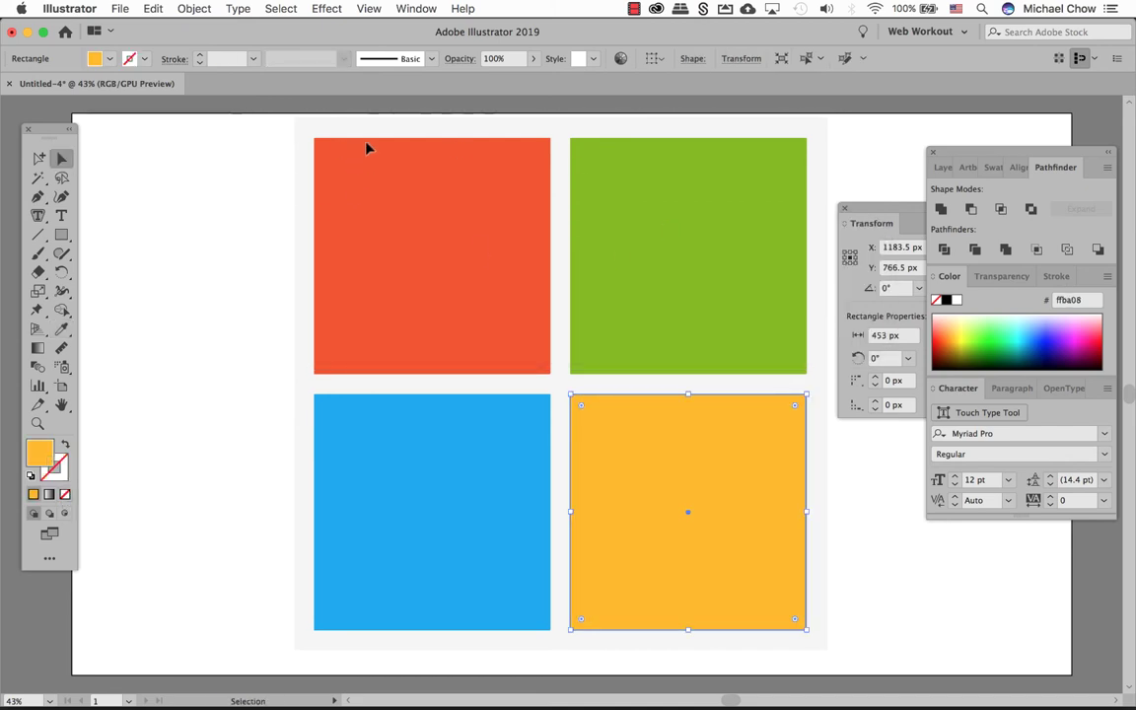
- Select the red, green, blue and yellow squares, group them with Cmd+G, then deselect
click(549, 170)
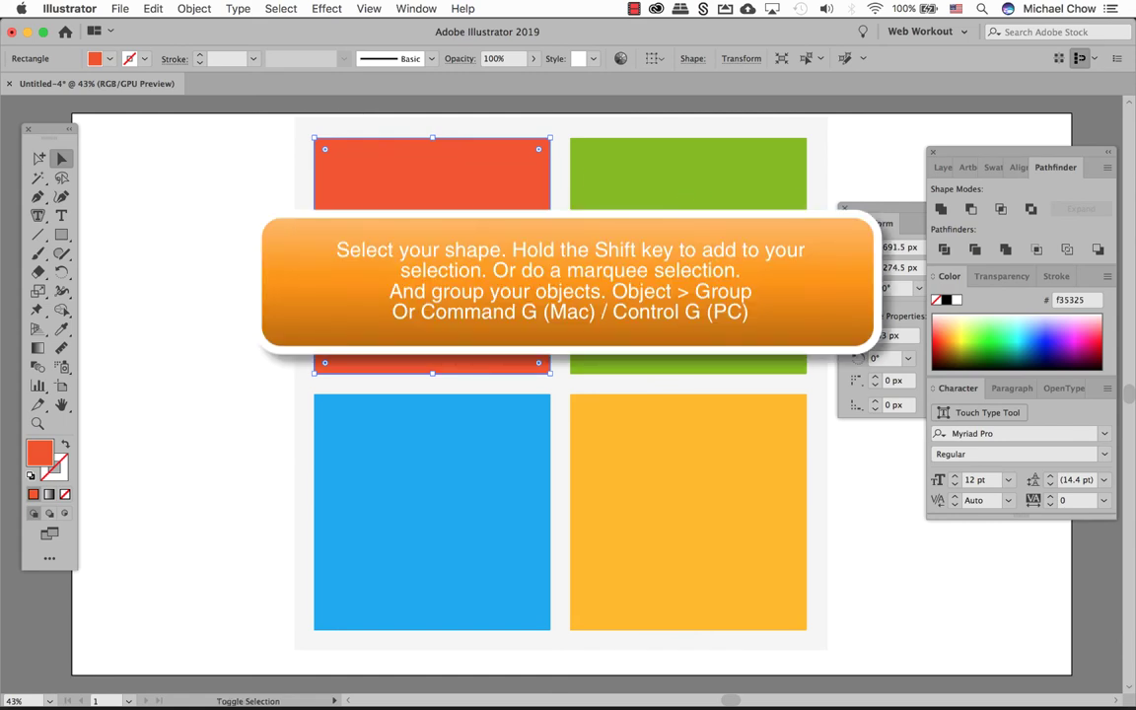
shift+click(725, 176)
shift+click(692, 401)
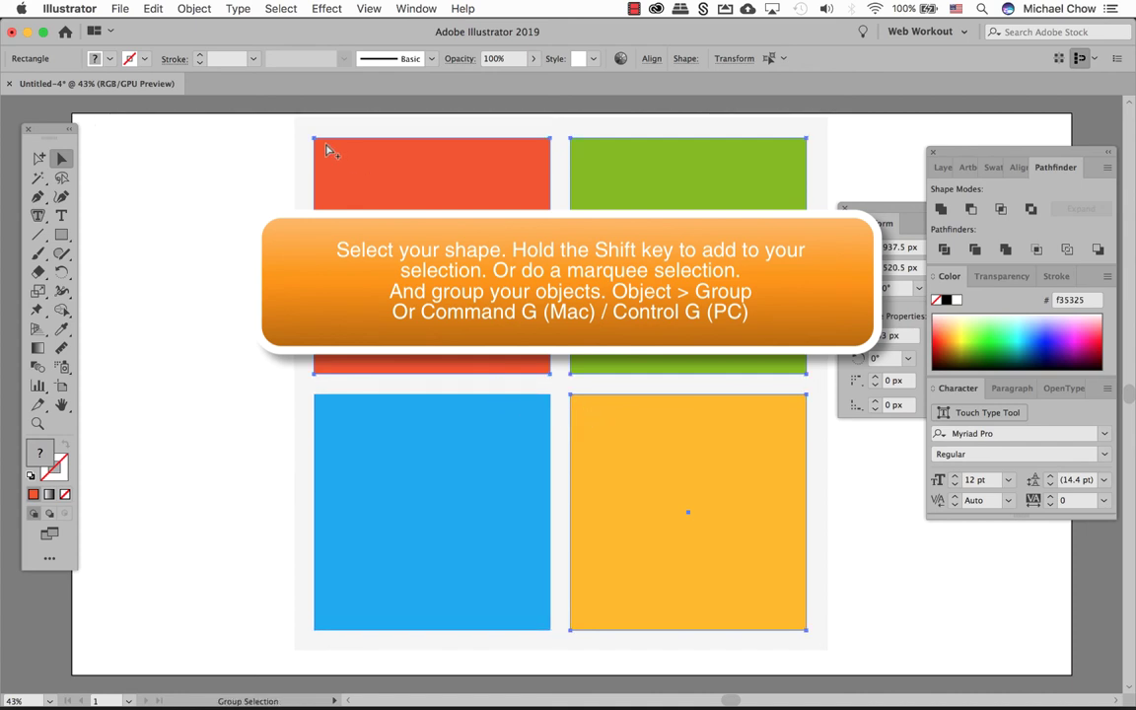
key(super+g)
click(194, 9)
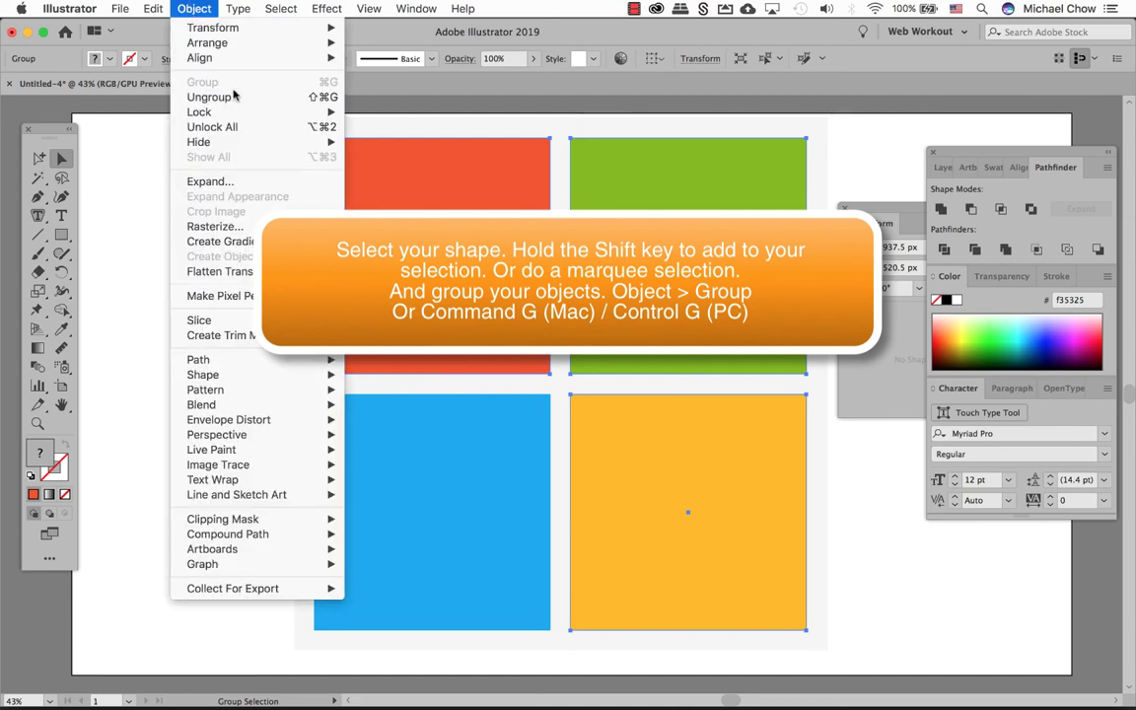
click(410, 124)
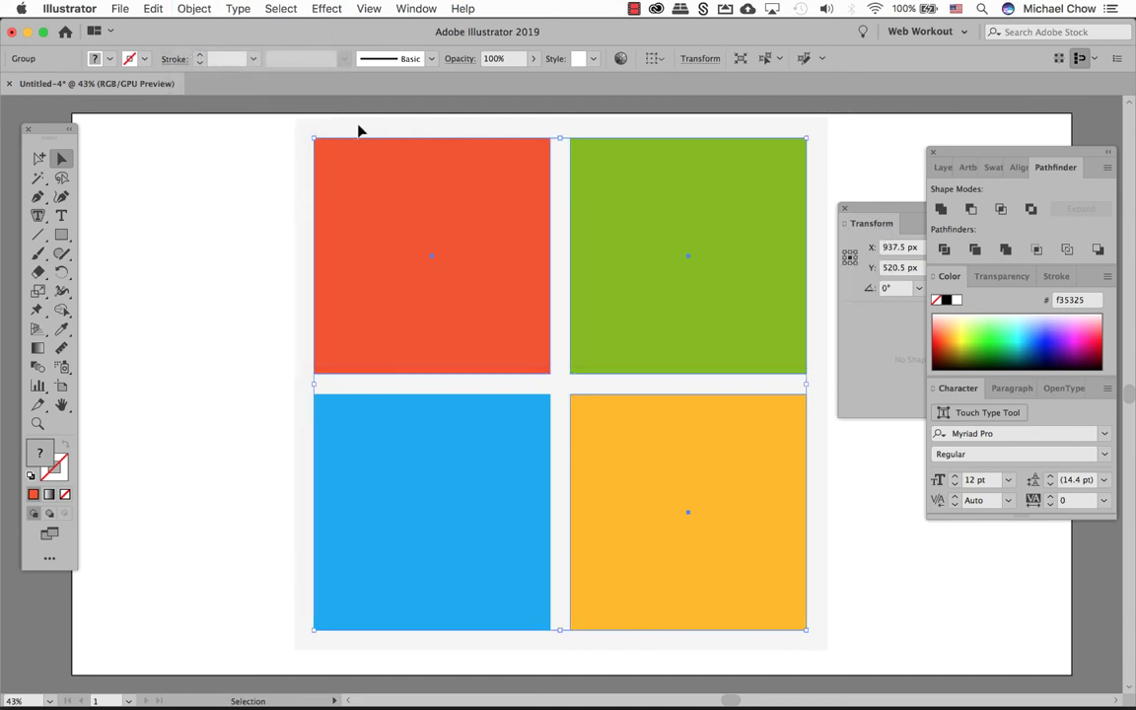
click(294, 125)
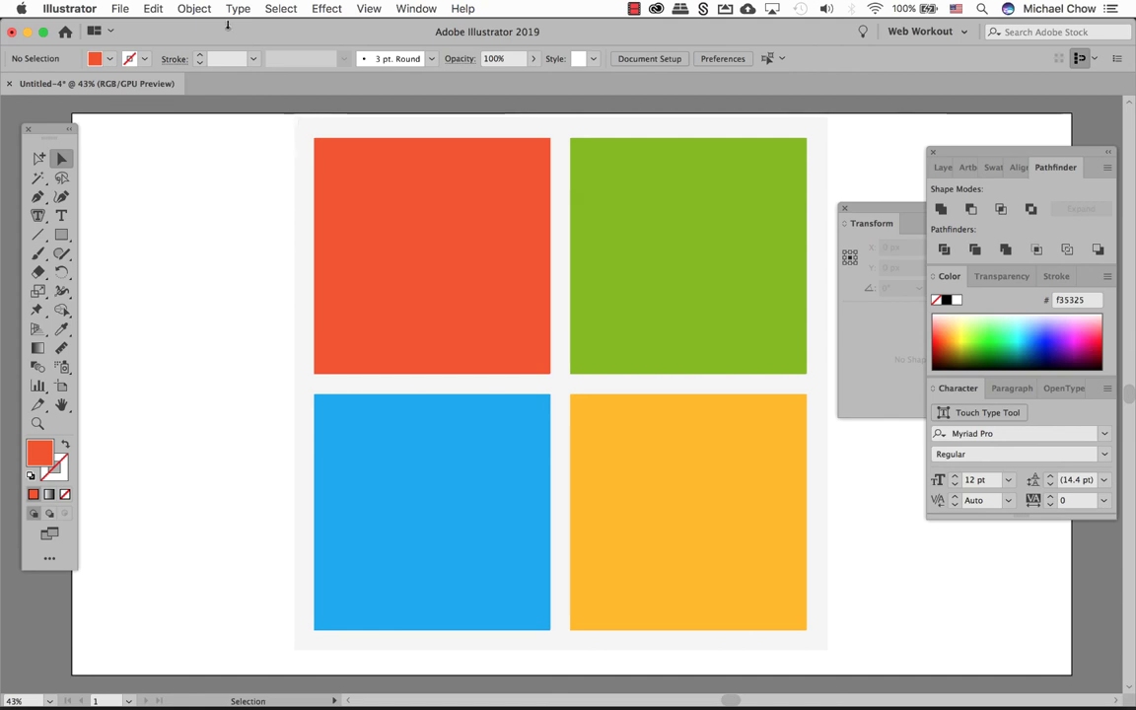
- Unlock all objects and delete the reference Microsoft logo image
click(194, 8)
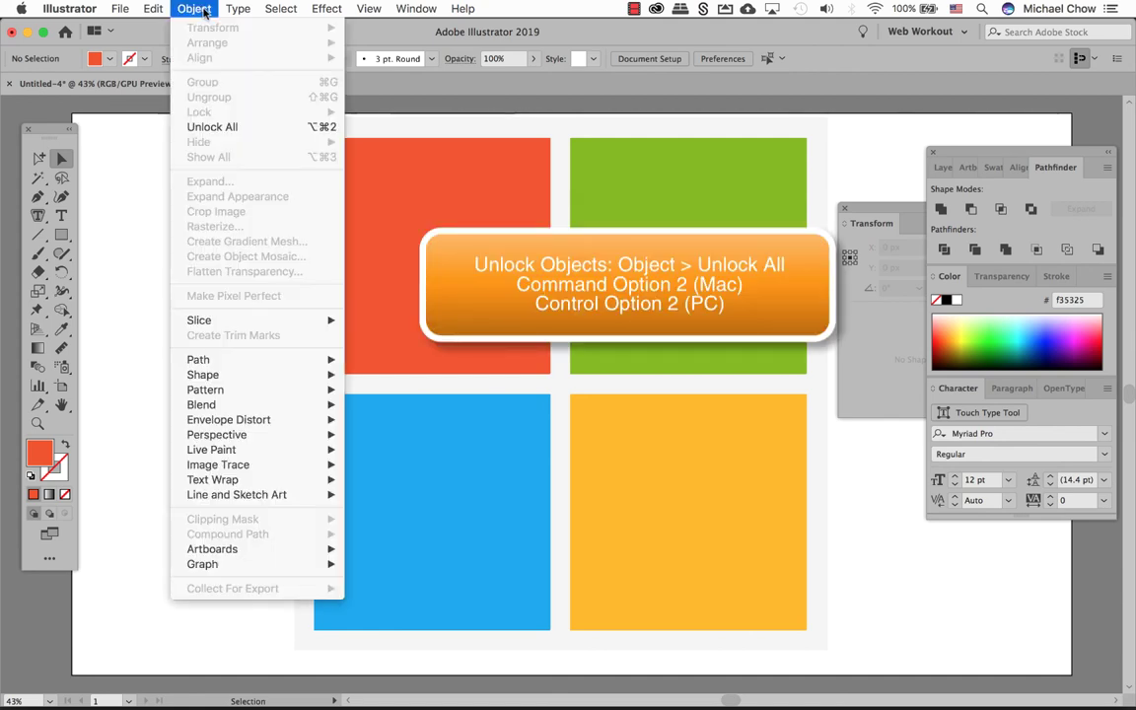
click(240, 128)
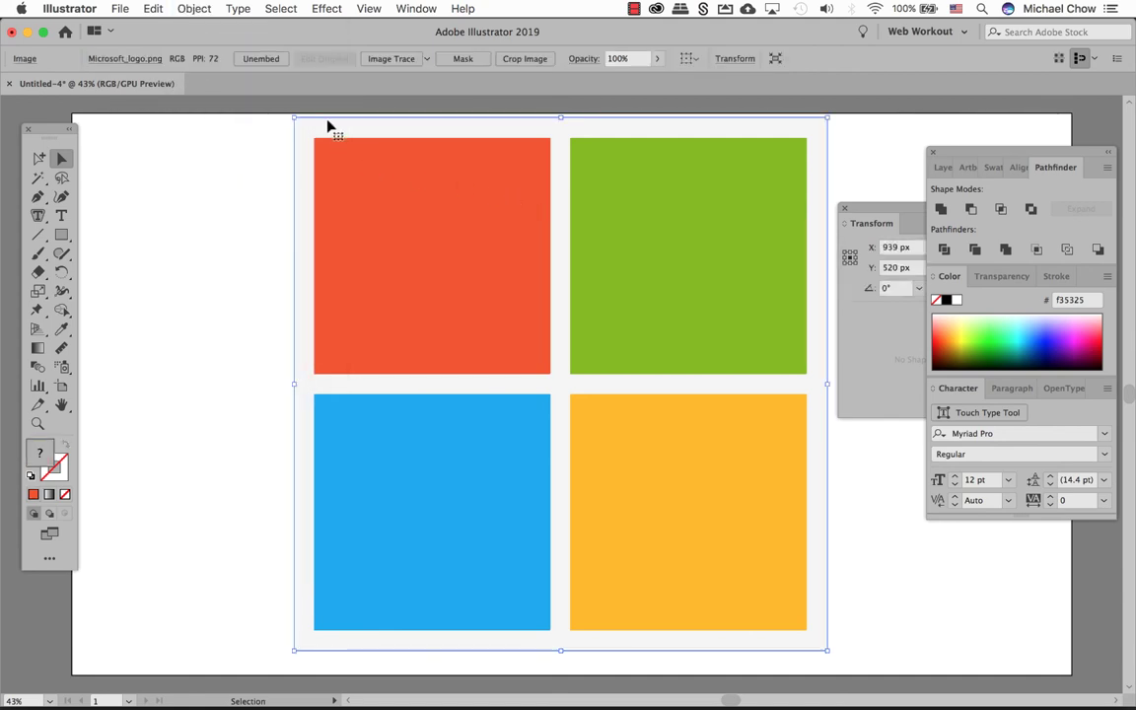
key(Delete)
- Move the four squares up and to the left on the artboard, then deselect them
key(super+a)
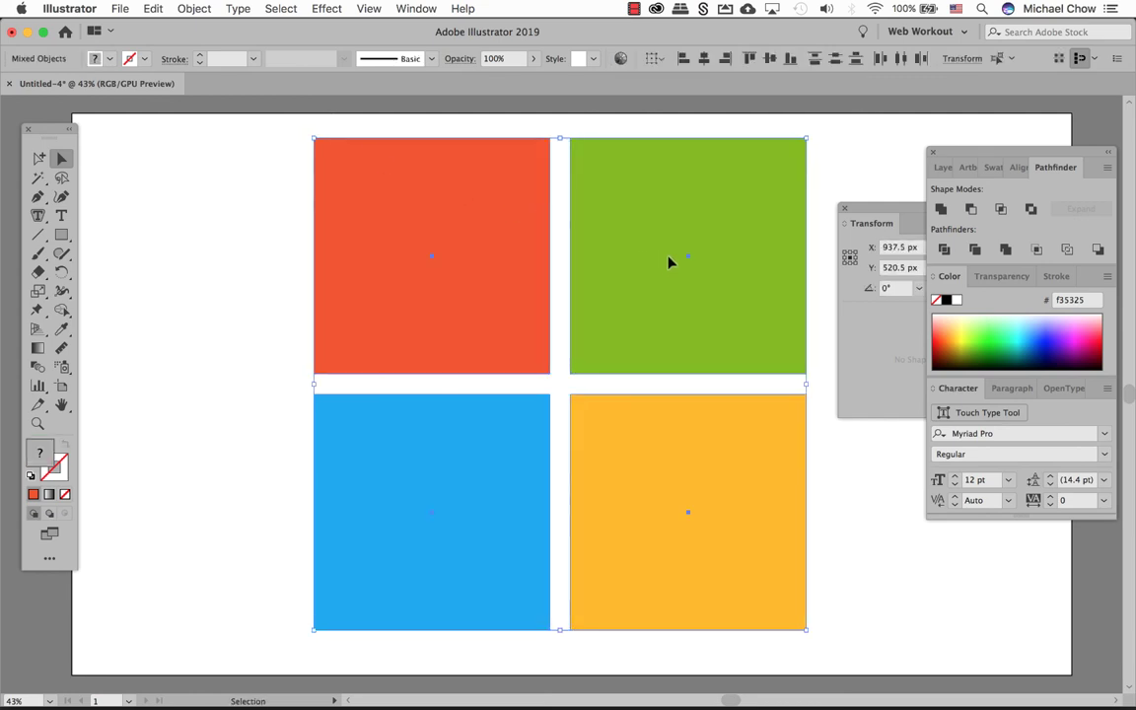
drag(689, 261, 624, 255)
click(794, 398)
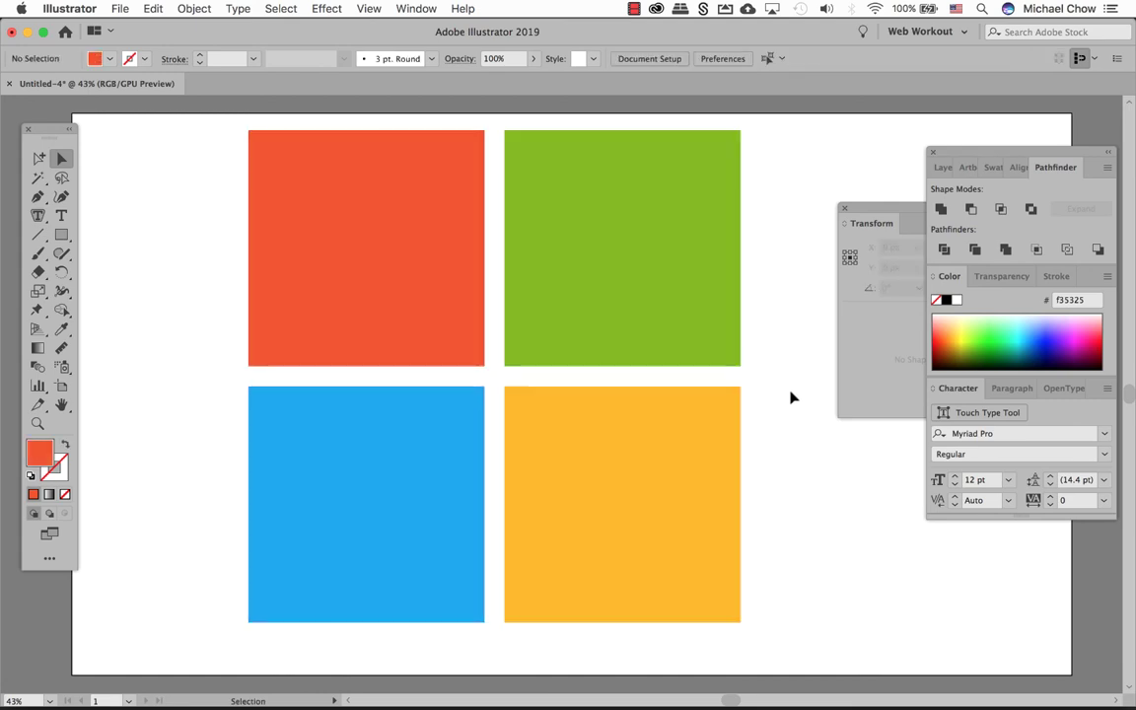